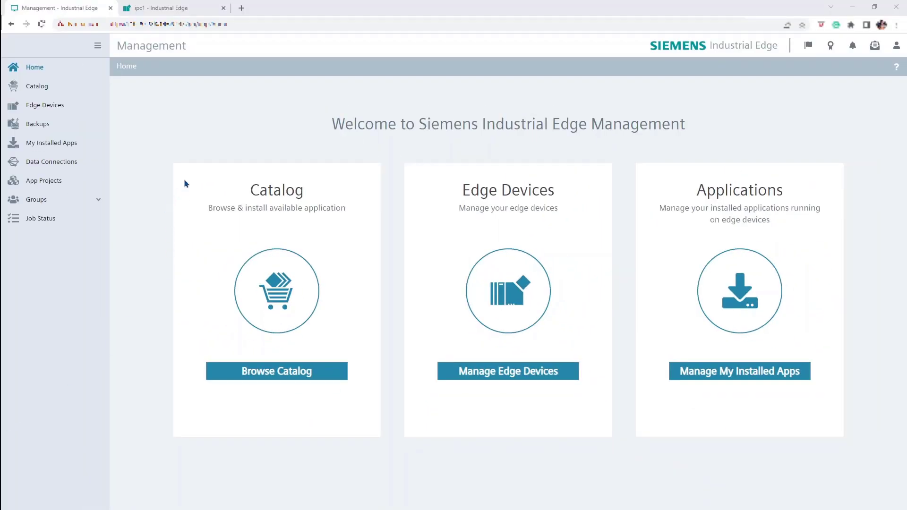
Step: Launch the Databus Configurator on edge device ipc1 from the Data Connections apps
click(94, 140)
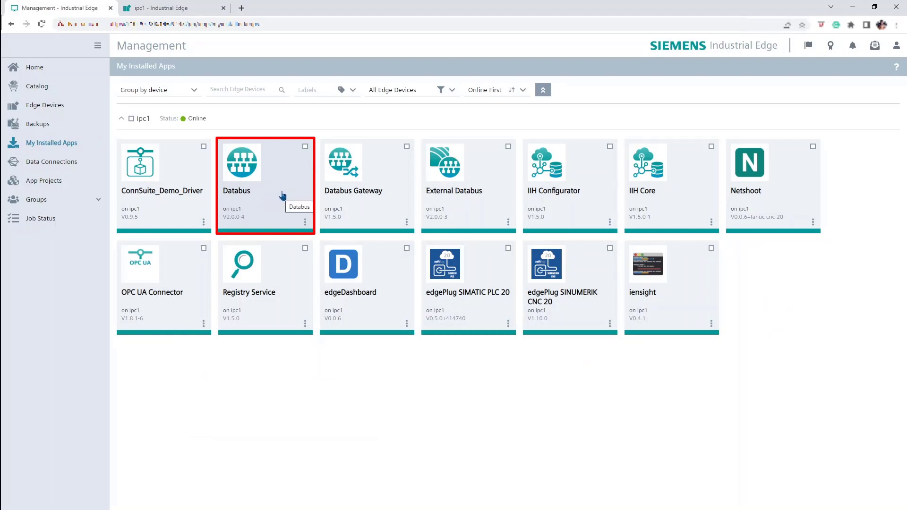
click(63, 163)
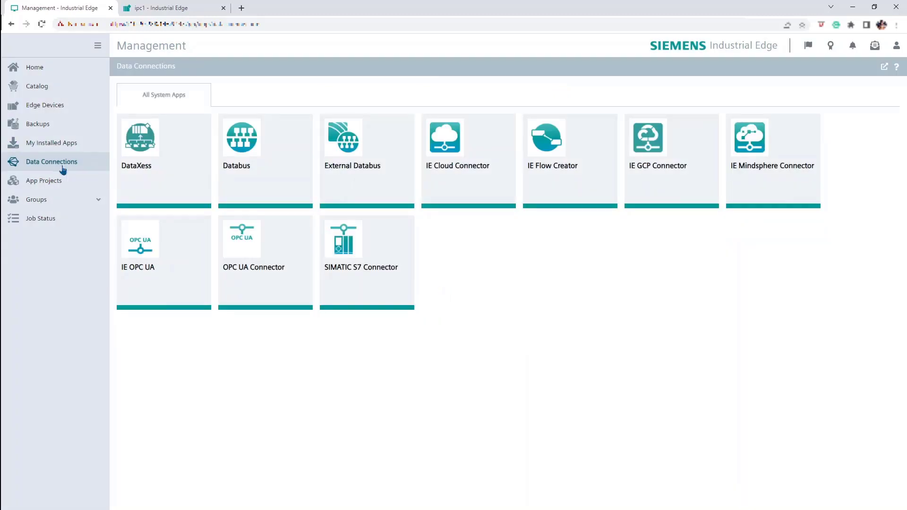
click(287, 151)
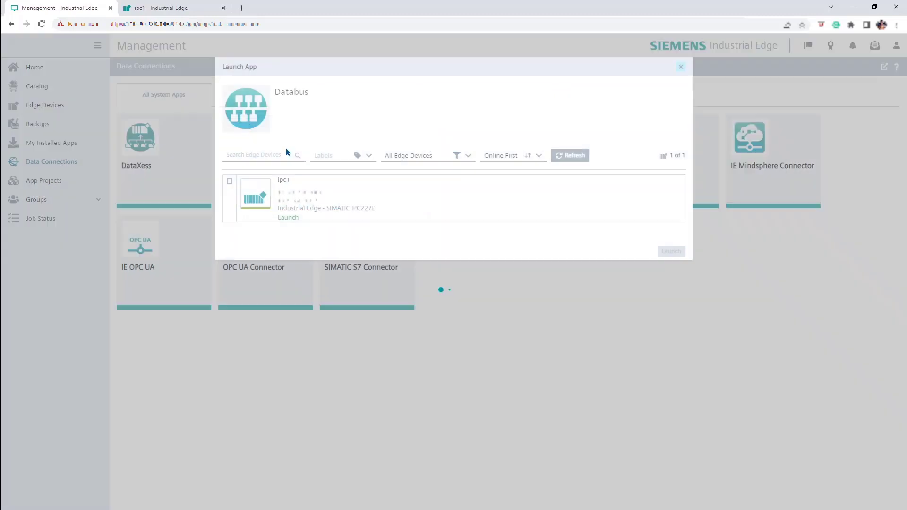
click(230, 182)
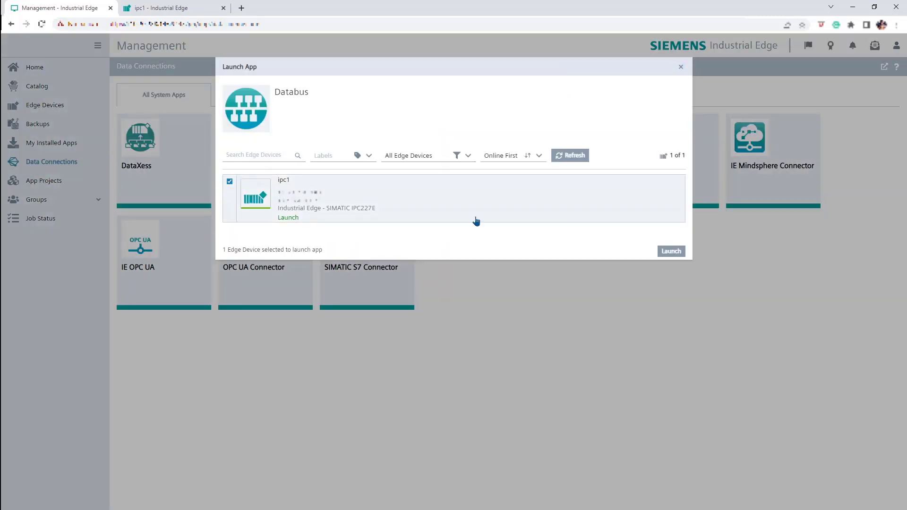
click(680, 254)
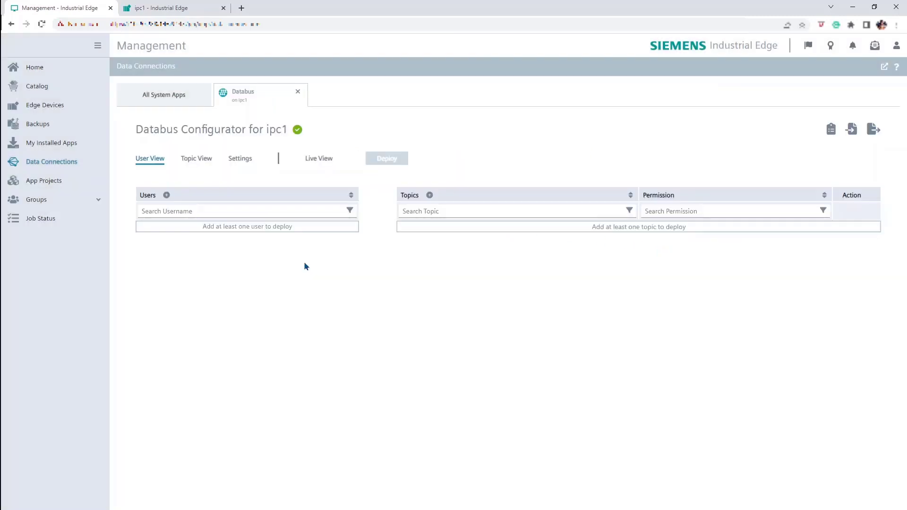
click(167, 196)
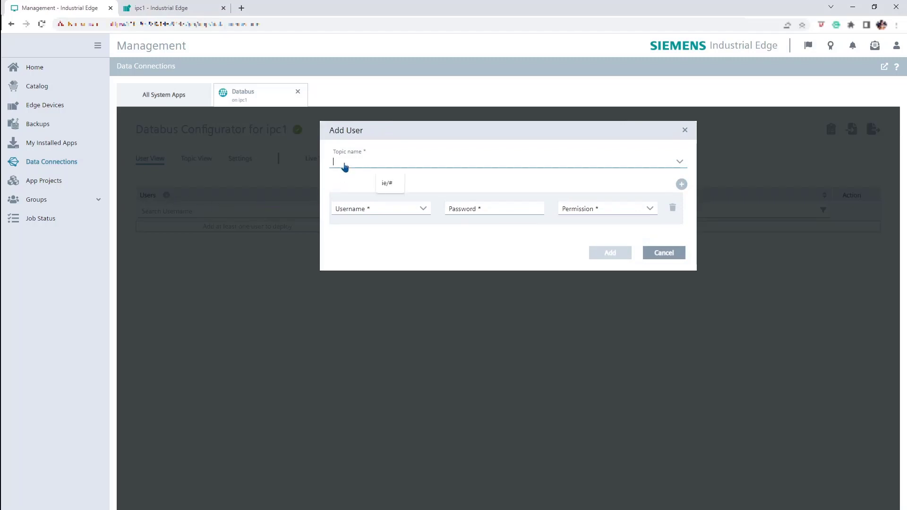
Step: Add Databus user 'softing' with a password and Publish and Subscribe permission on topic ie/#
click(385, 184)
click(378, 208)
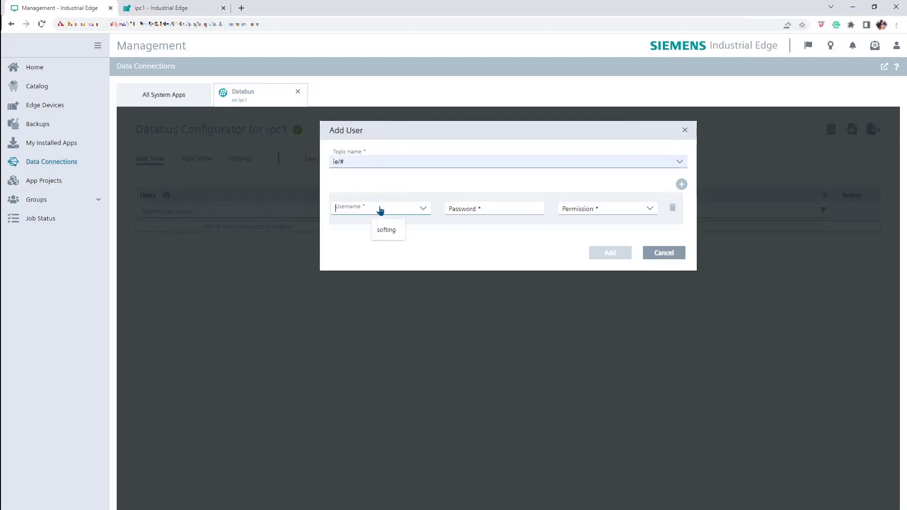
click(389, 229)
click(477, 208)
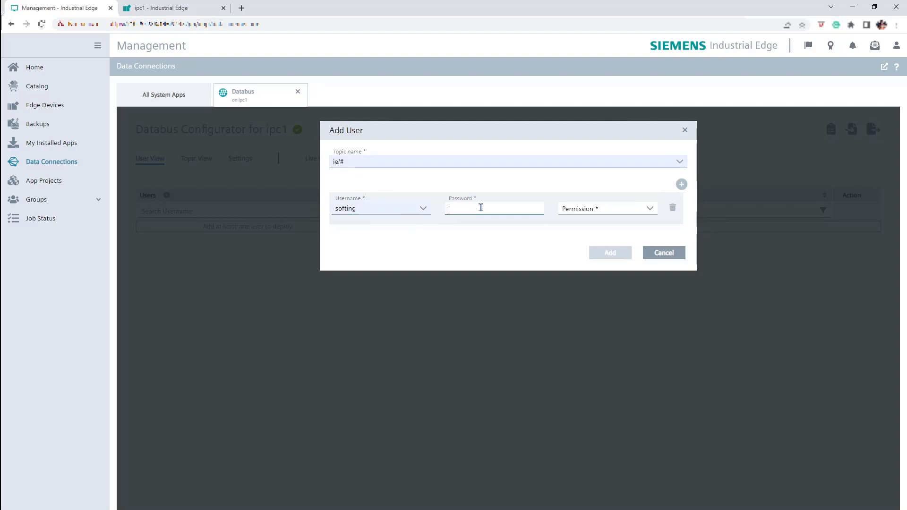
click(650, 208)
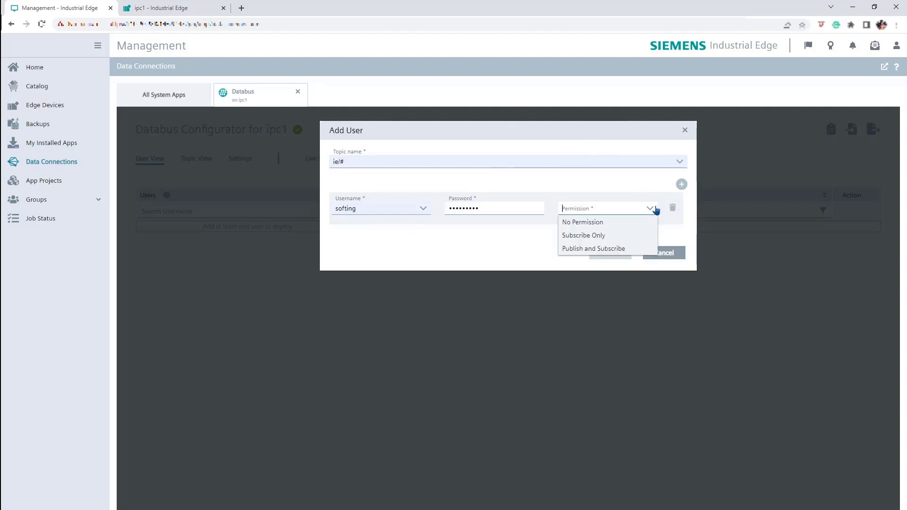
click(627, 249)
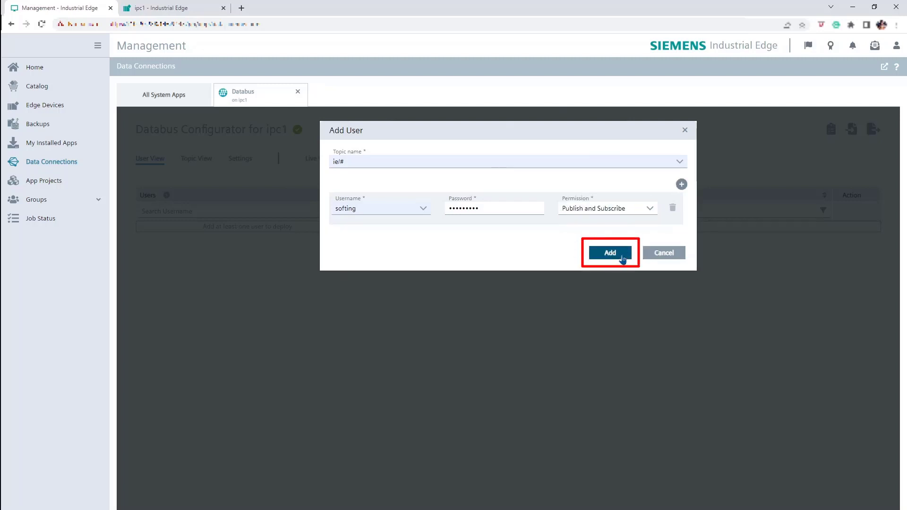
click(610, 252)
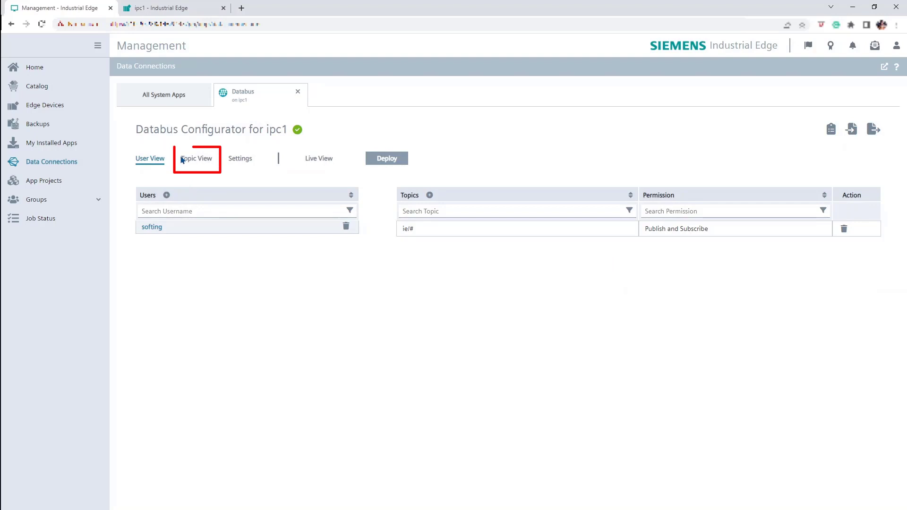
Step: Set the Databus persistence backup interval to 1 hour (Recommended)
click(187, 161)
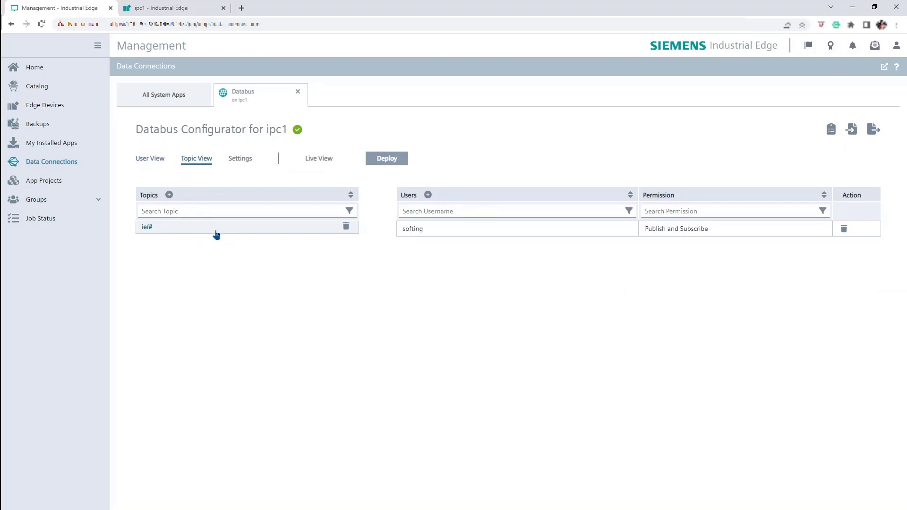
click(239, 160)
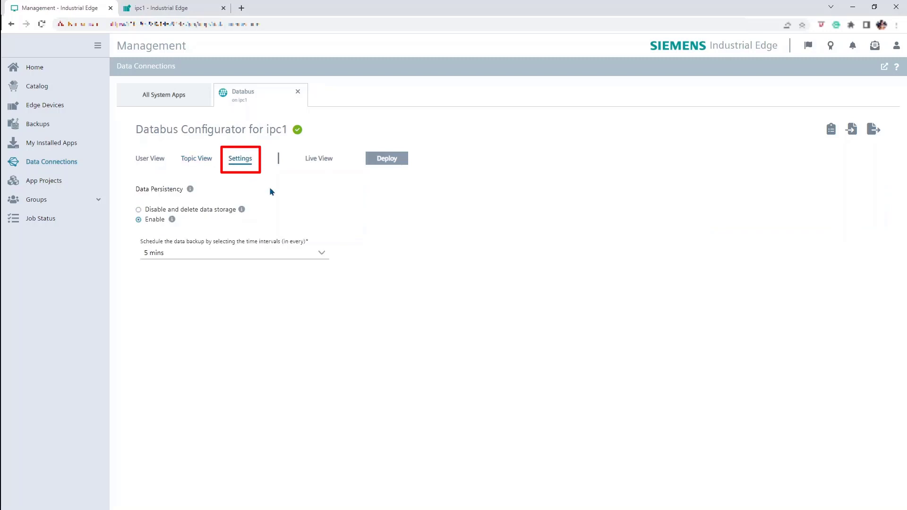
click(309, 259)
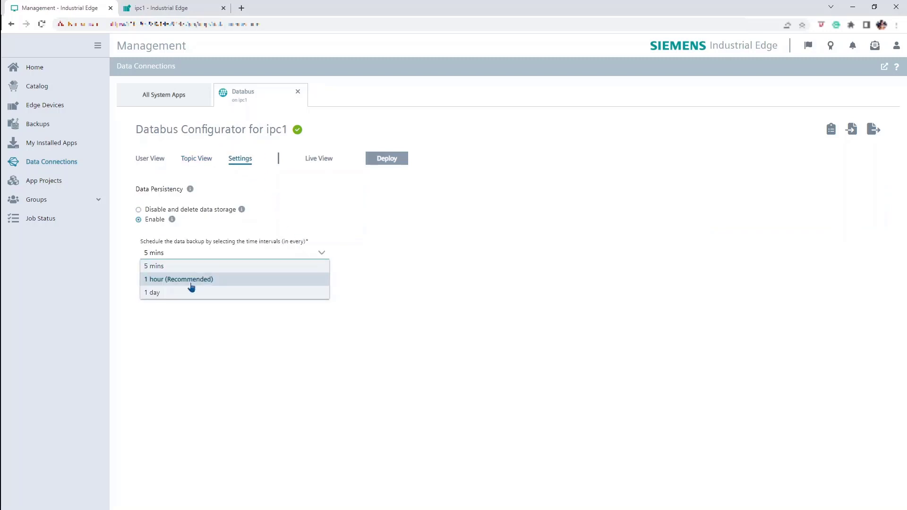
click(194, 280)
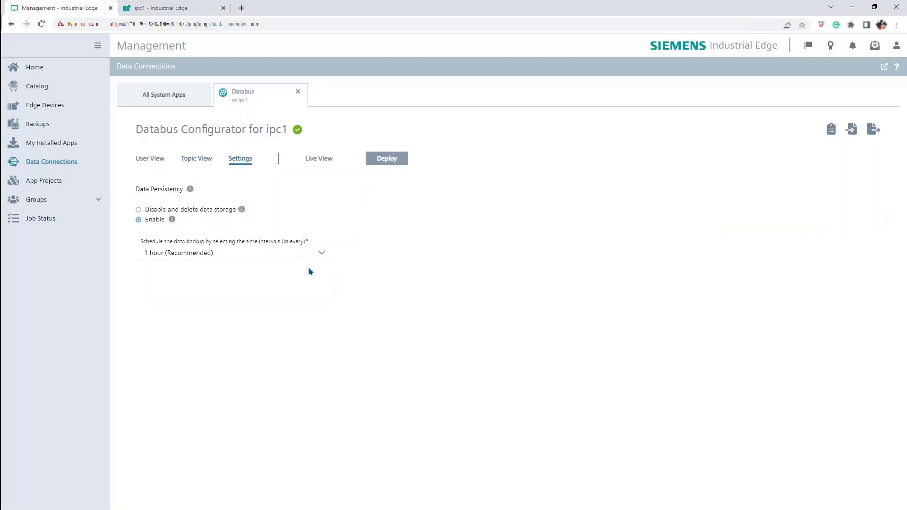
Step: Deploy the Databus configuration to ipc1
click(326, 161)
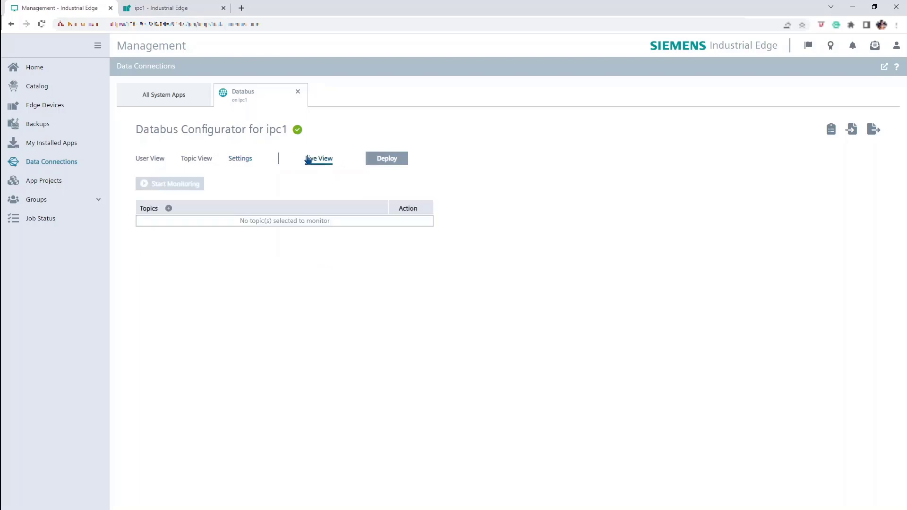
click(385, 158)
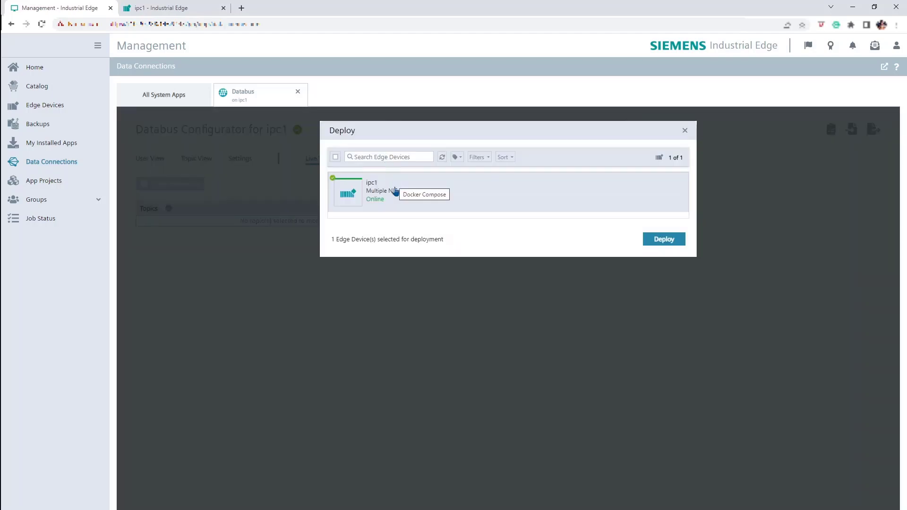
click(675, 246)
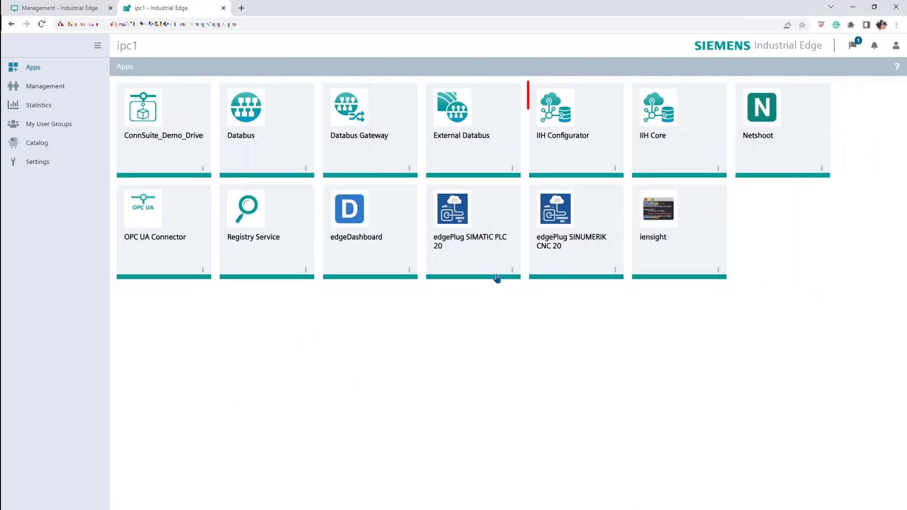
click(570, 159)
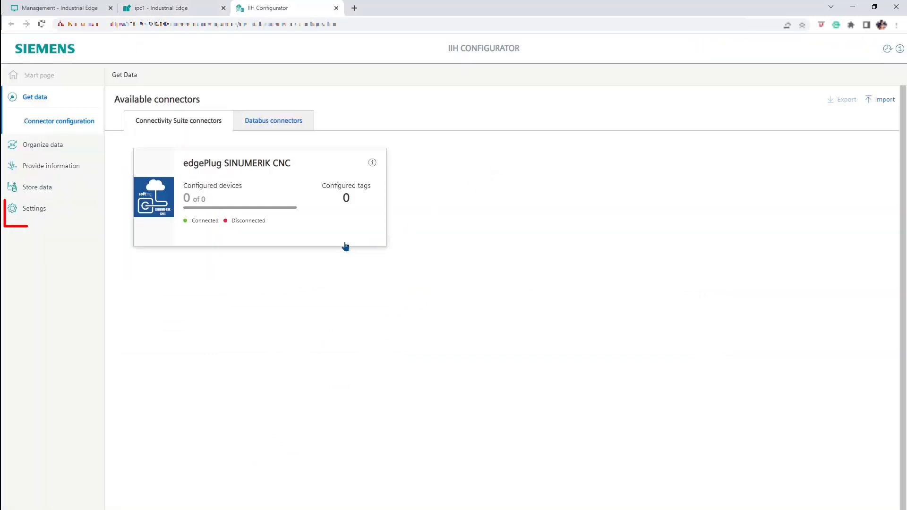
click(48, 216)
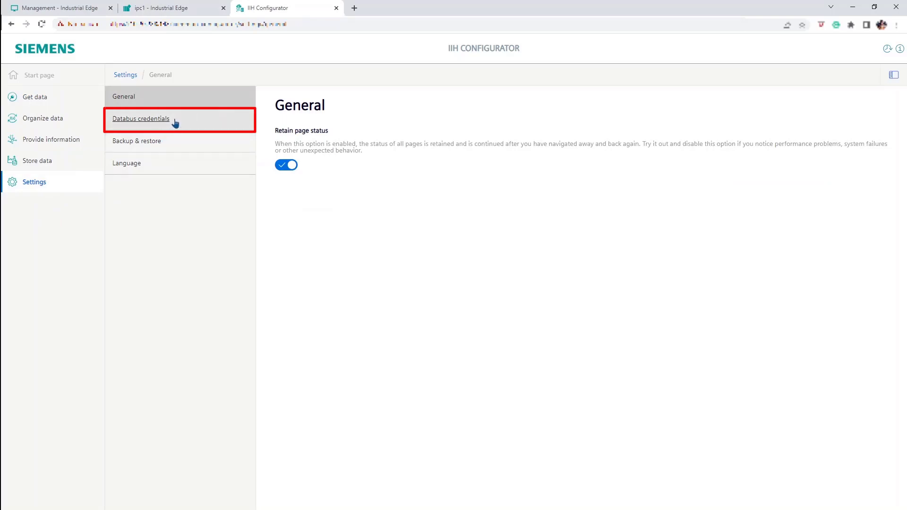
click(193, 119)
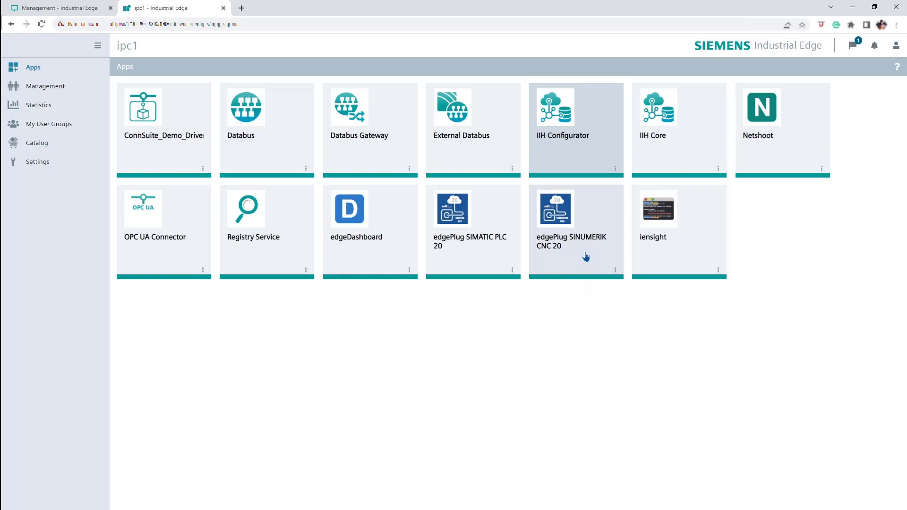
Step: Open the edgePlug SINUMERIK CNC connector's tags in IIH Configurator
click(599, 155)
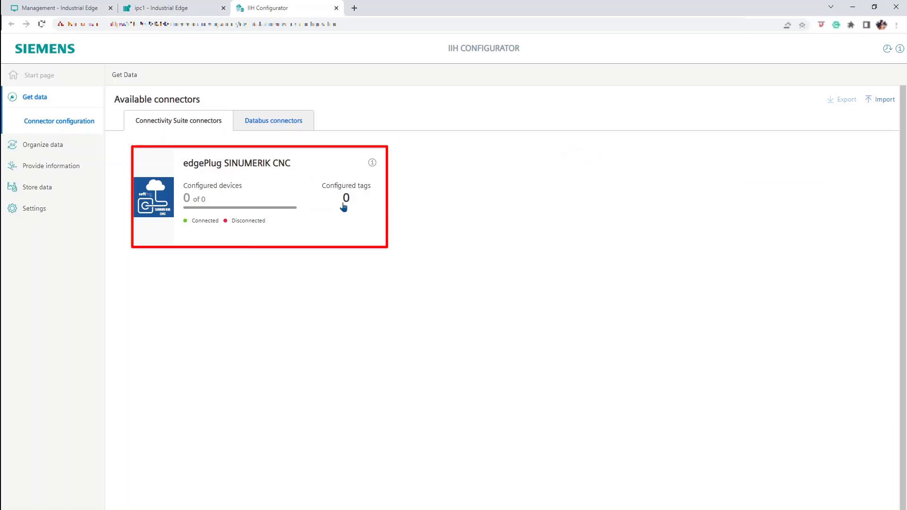
click(324, 216)
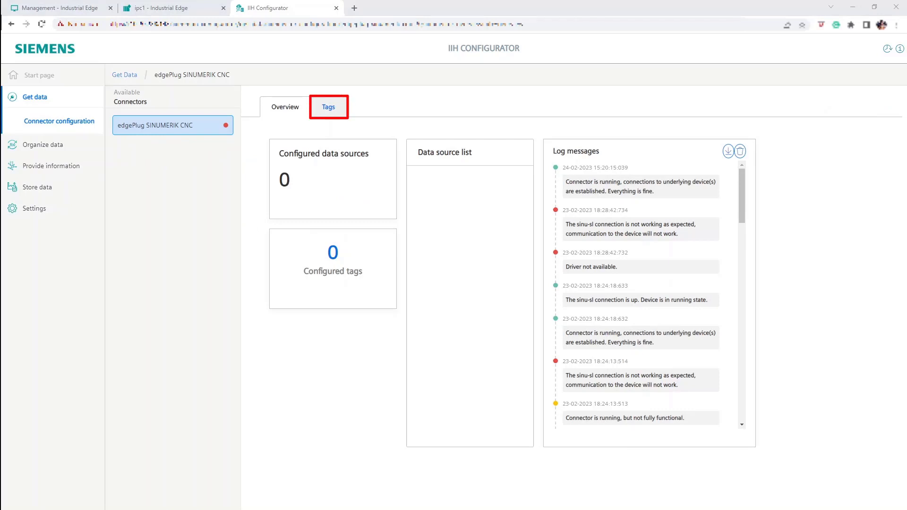
click(329, 110)
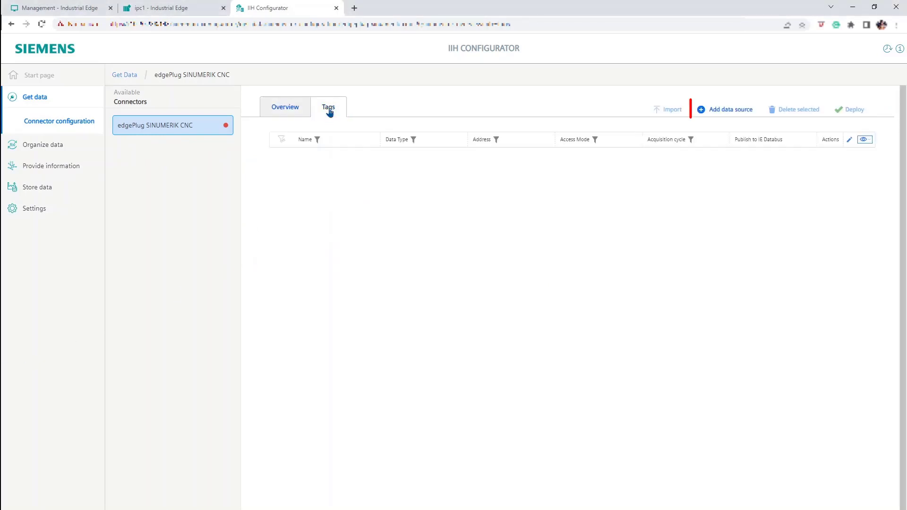
Step: Add data source SINU-SL with CPU type 840D SL, the controller's hostname and log level 1
click(732, 115)
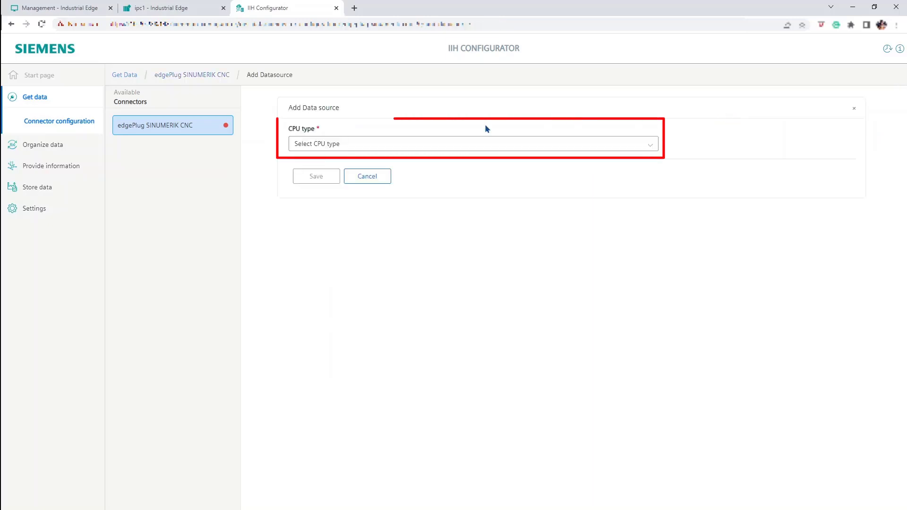
click(425, 146)
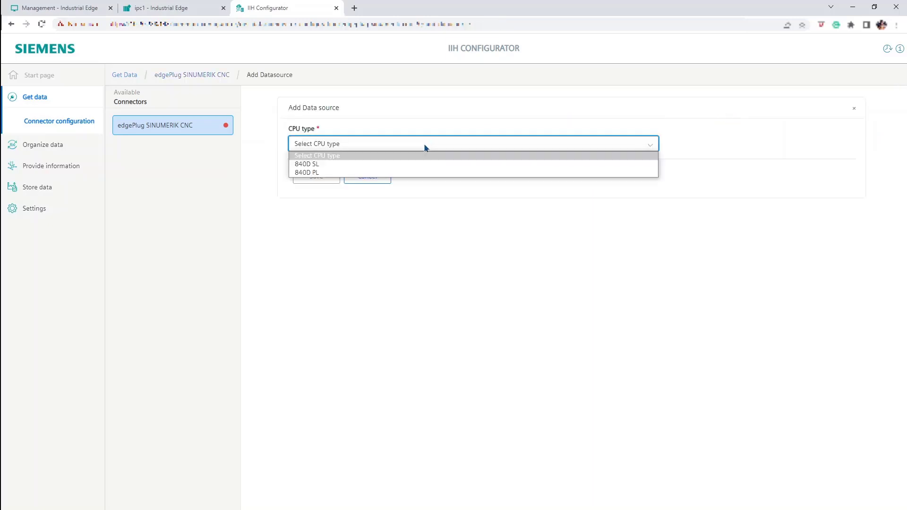
click(326, 164)
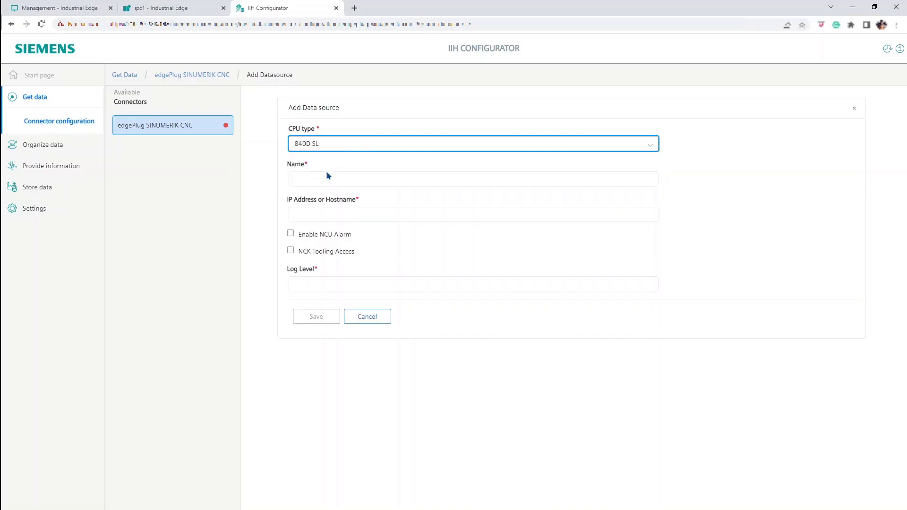
click(325, 178)
text(SINU-SL)
click(360, 216)
key(ctrl+v)
click(314, 282)
text(1)
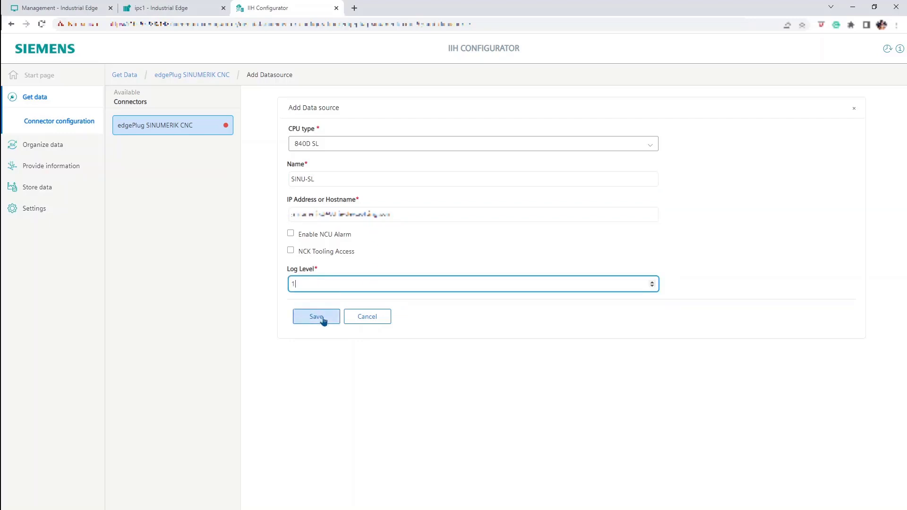
click(316, 317)
click(280, 154)
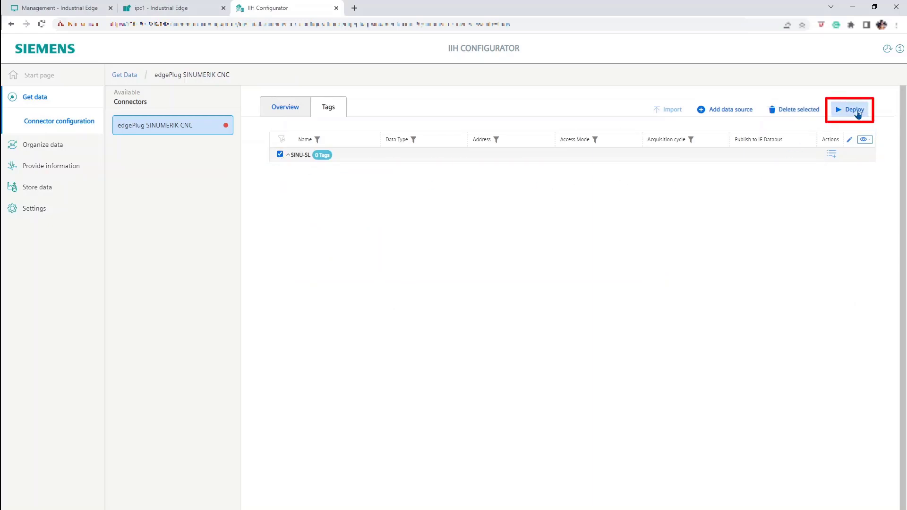
Step: Deploy the SINU-SL data source configuration, then close and reopen IIH Configurator
click(856, 110)
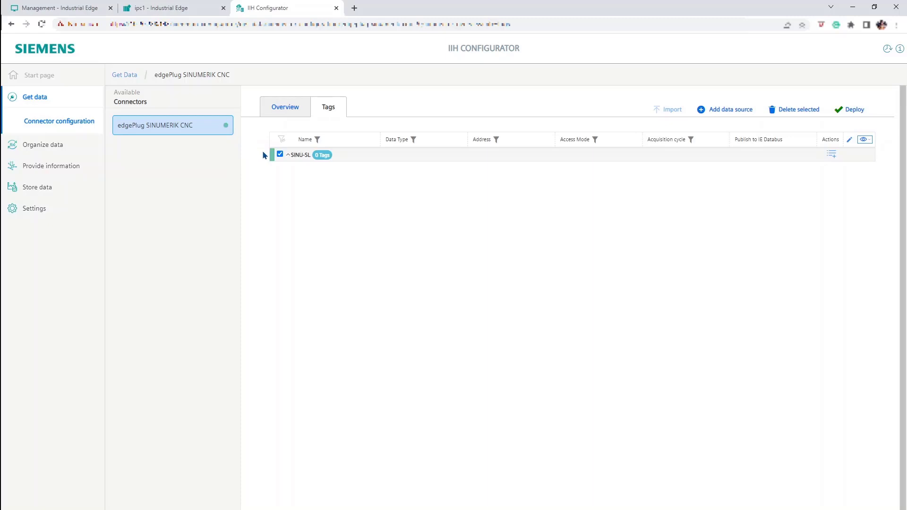
click(337, 8)
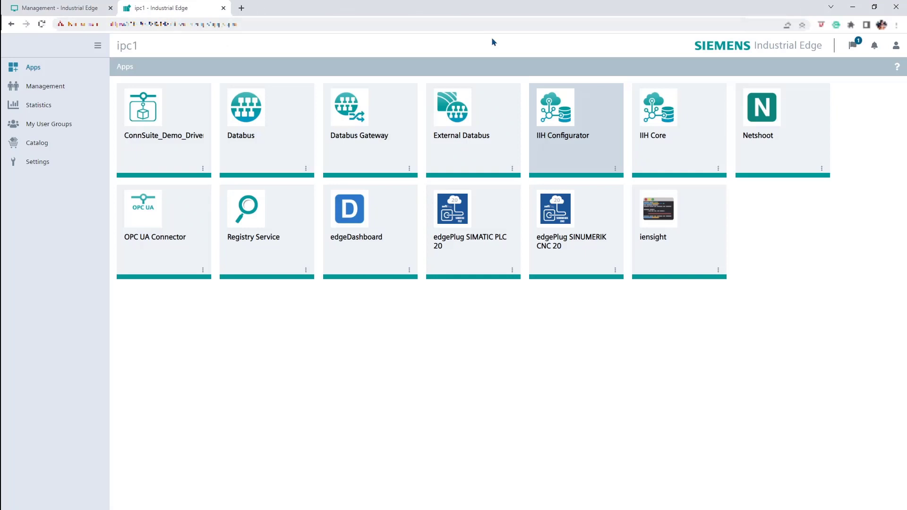
click(598, 152)
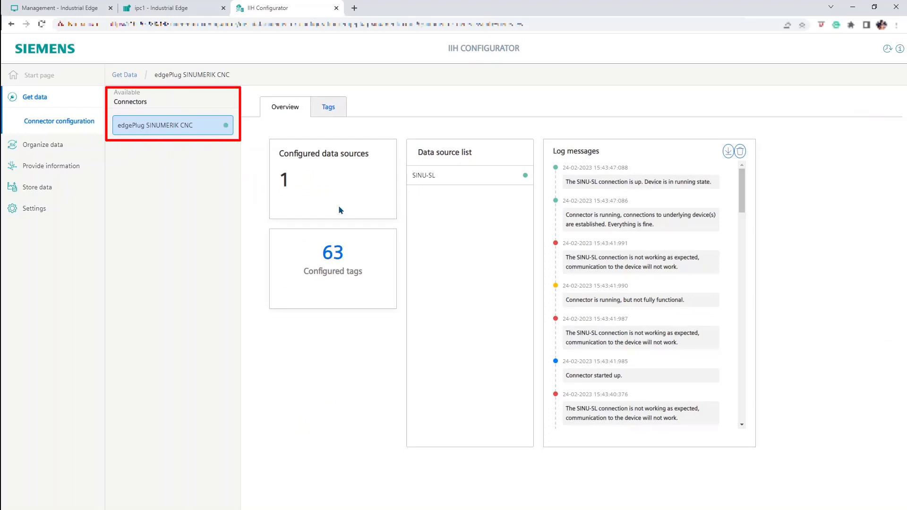
Step: Give the first SINU-SL tag a 1 second acquisition cycle and publish it to IE Databus
click(336, 113)
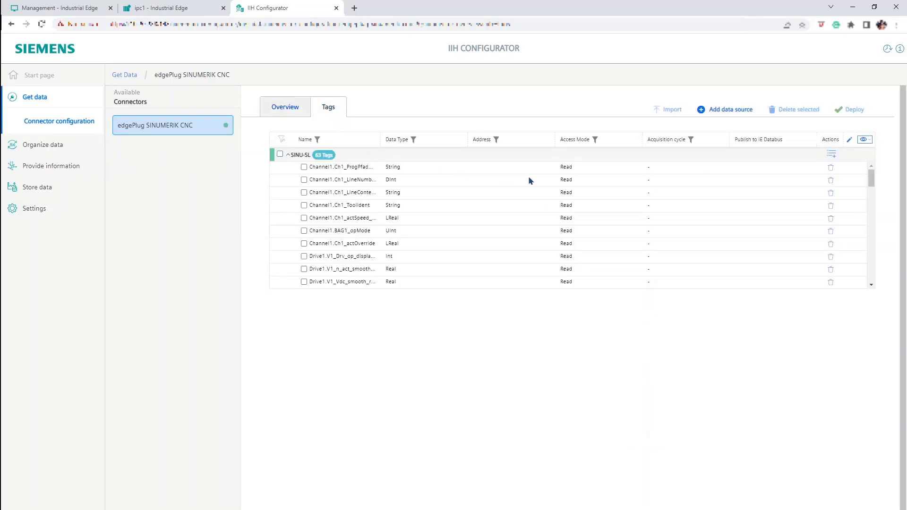
double_click(680, 170)
click(685, 168)
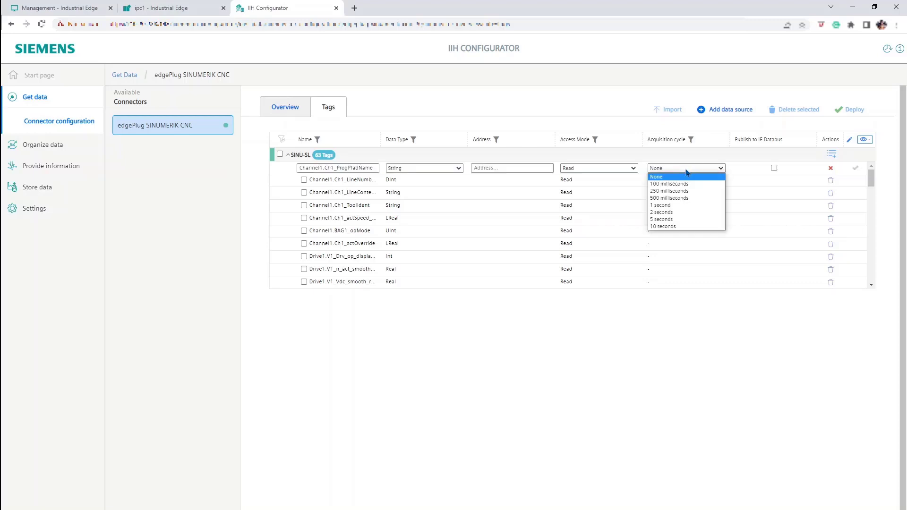
click(681, 206)
click(775, 172)
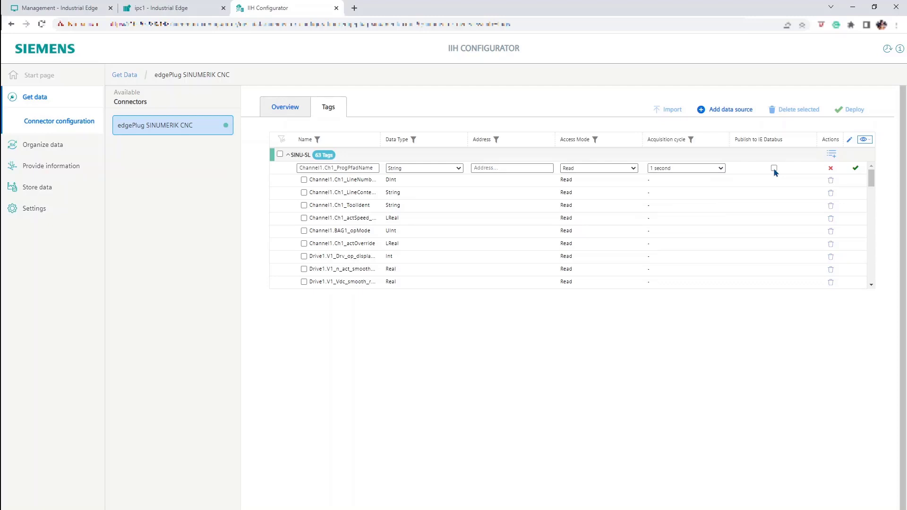
click(774, 169)
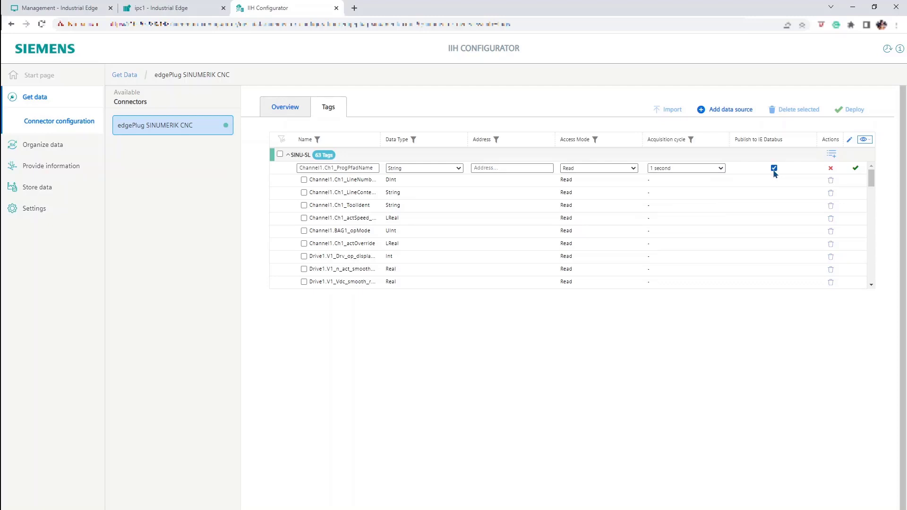
click(856, 169)
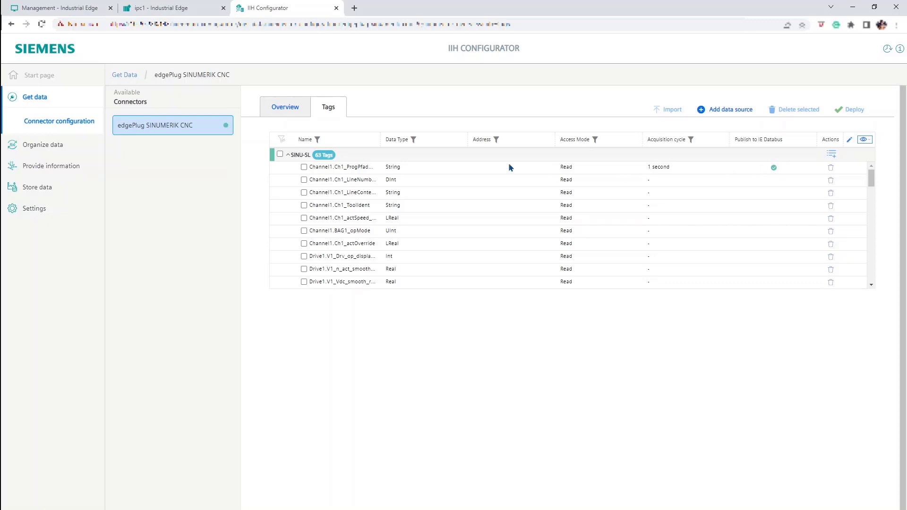
Step: Bulk-set all 63 SINU-SL tags to 1 second acquisition with IE Databus publishing, and deploy
click(280, 155)
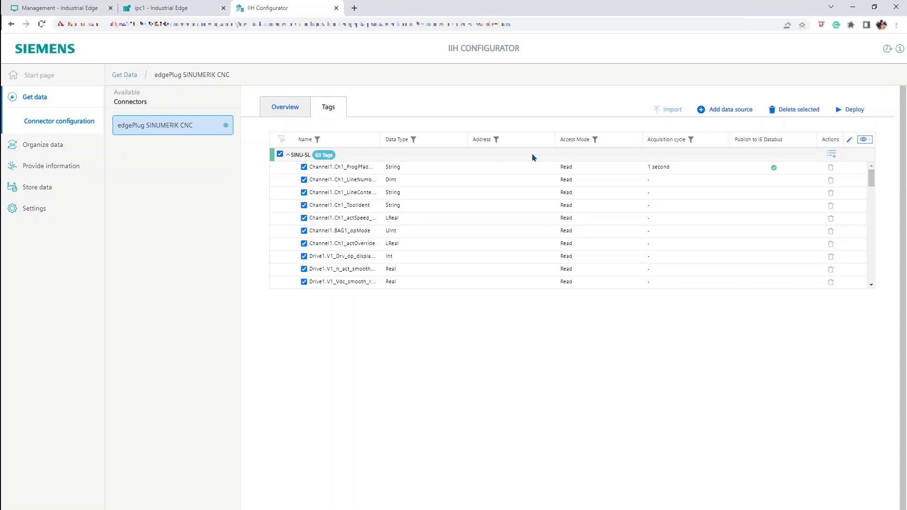
click(849, 141)
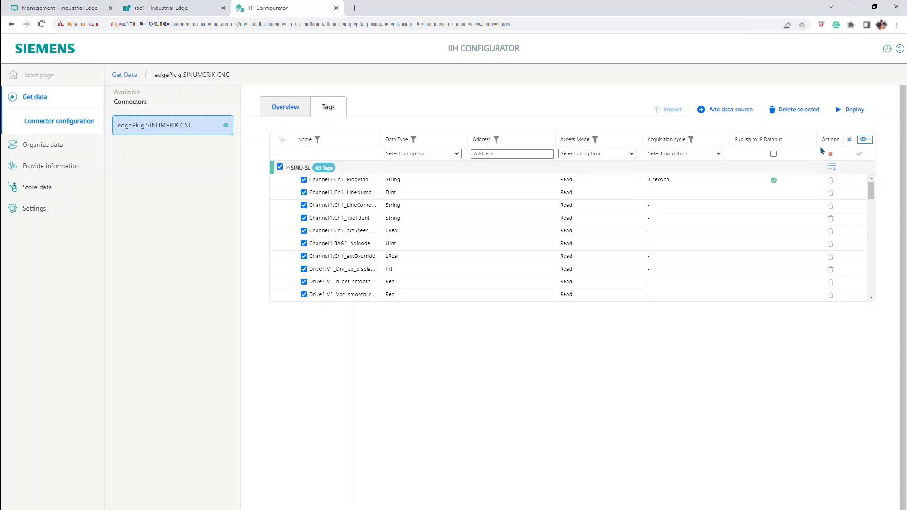
click(720, 154)
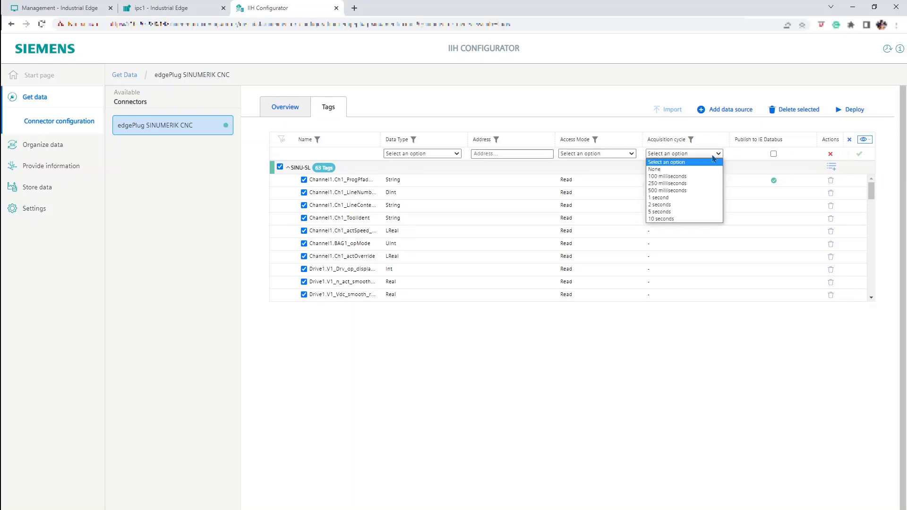
click(692, 198)
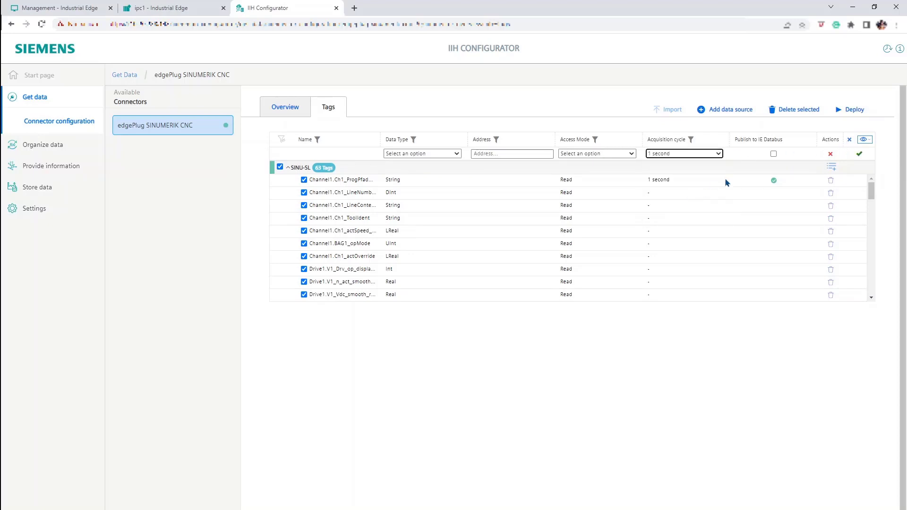
click(774, 154)
click(861, 155)
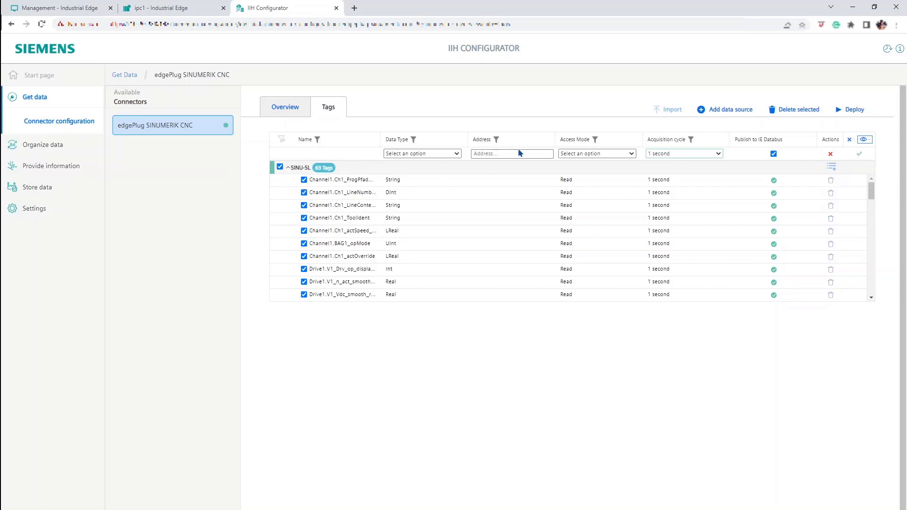
click(844, 113)
click(71, 147)
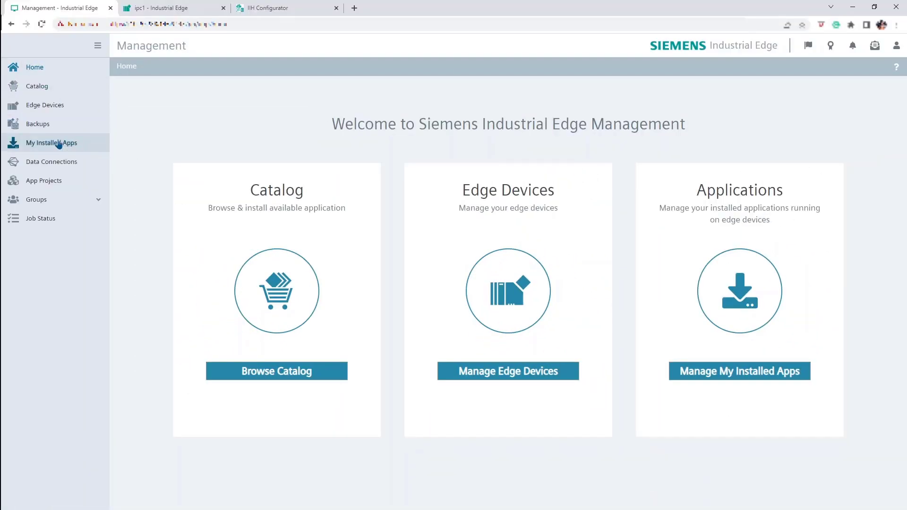
Step: Show My Installed Apps for ipc1, including External Databus V2.0.0-3
click(58, 143)
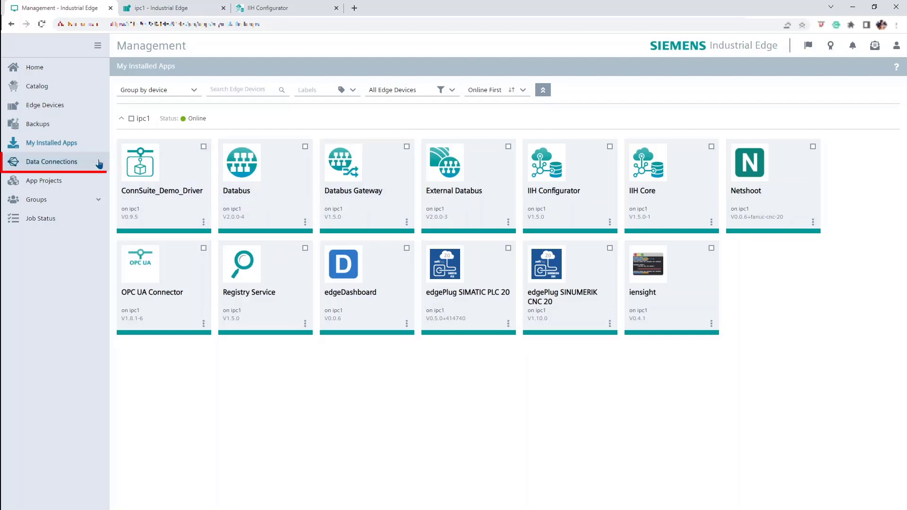
Step: Launch the External Databus app on device ipc1 from Data Connections
click(67, 163)
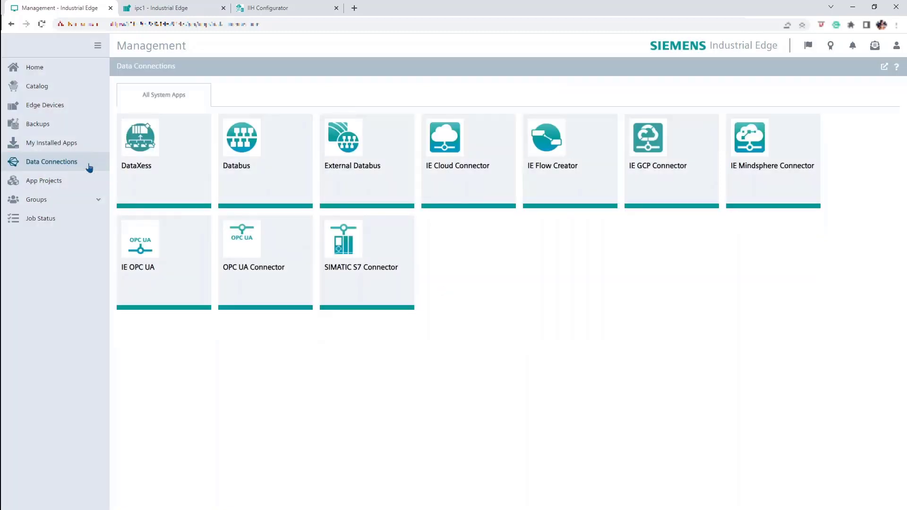
click(360, 198)
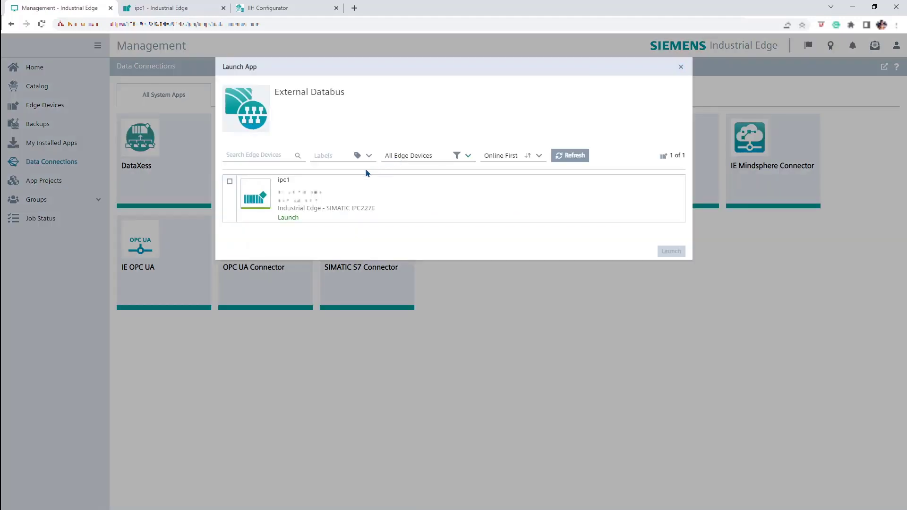
click(348, 184)
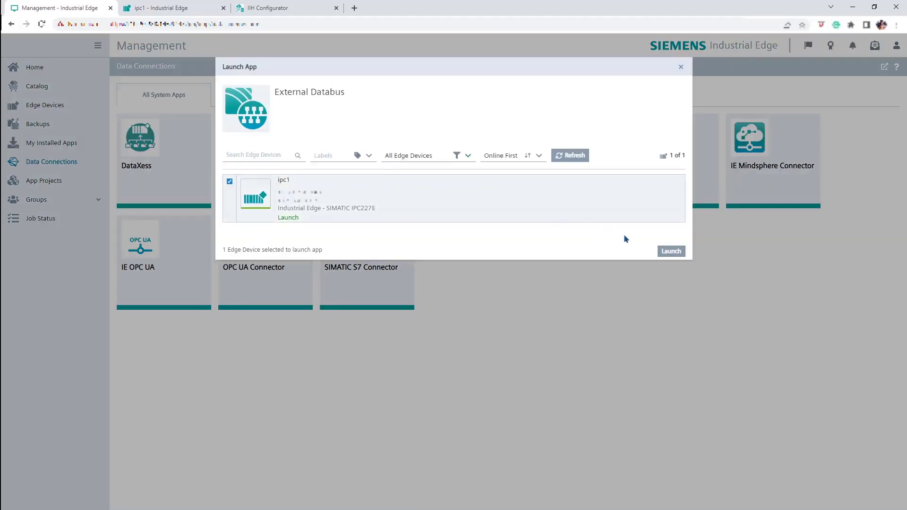
click(666, 251)
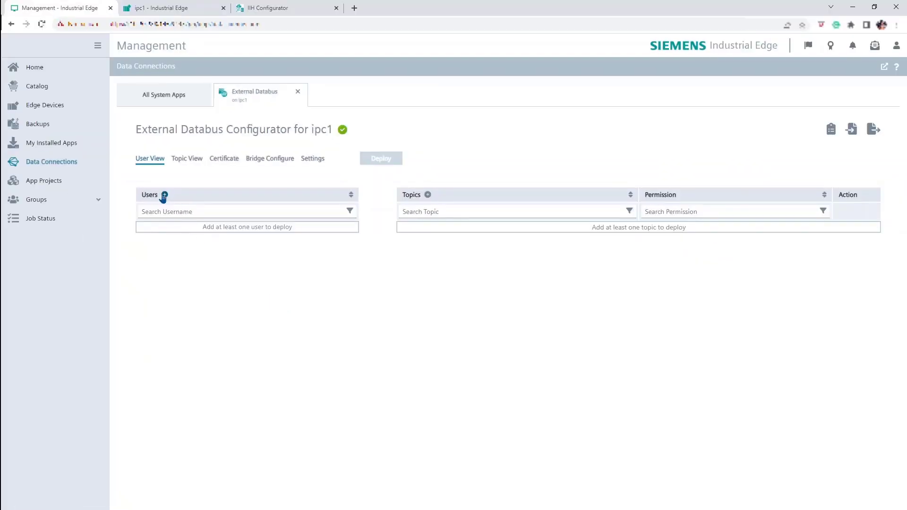
Step: Add External Databus broker user 'softing' with a password
click(164, 195)
text(softing)
key(Tab)
text(*********)
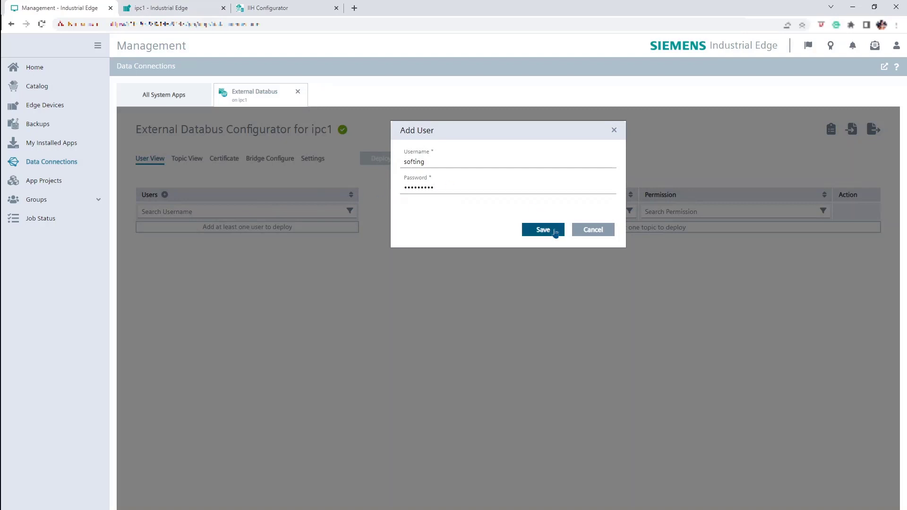
click(550, 231)
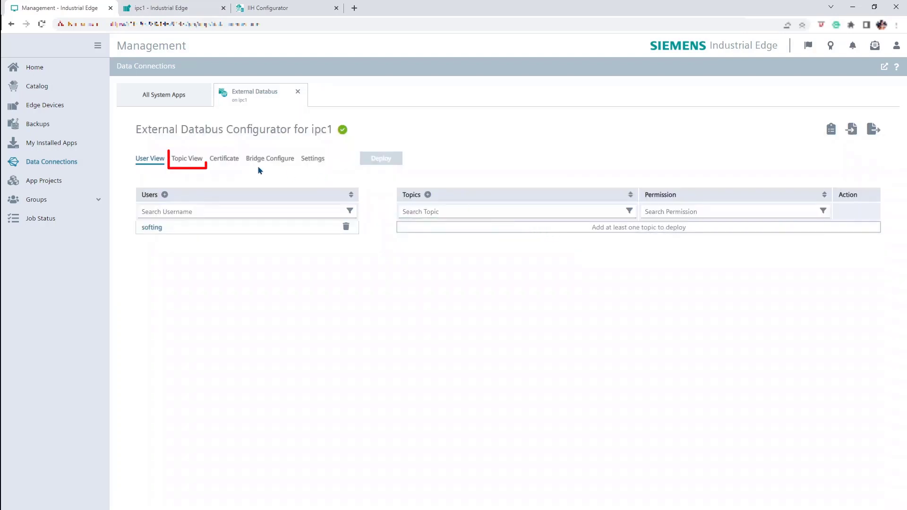
Step: Add topic ie/# for that user with Publish and Subscribe permission
click(195, 161)
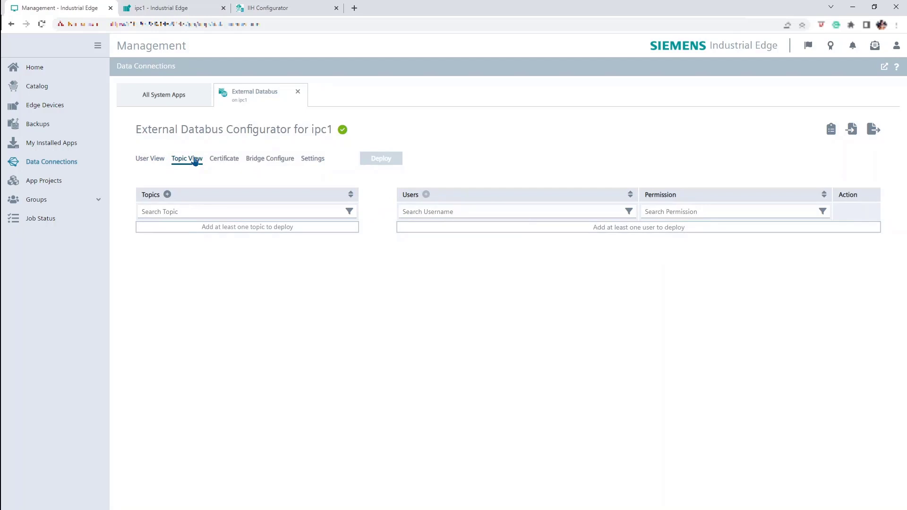
click(167, 195)
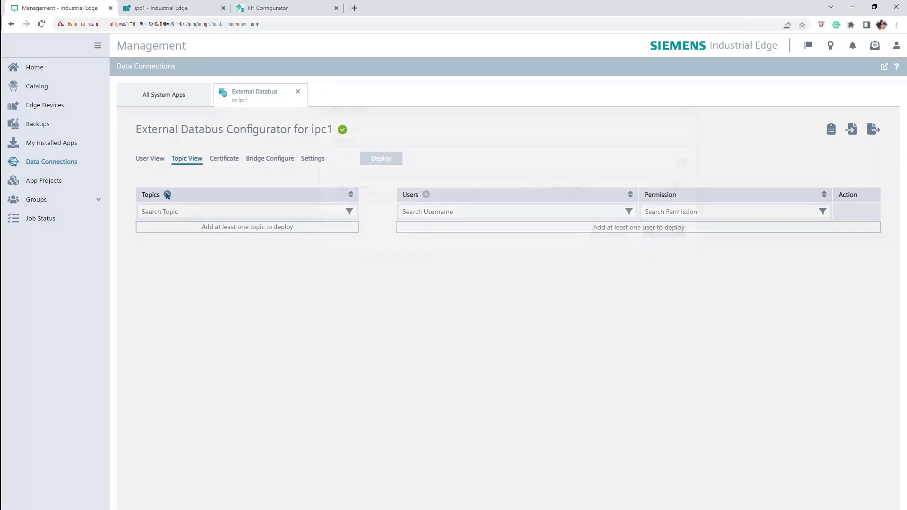
click(345, 163)
click(344, 177)
click(386, 211)
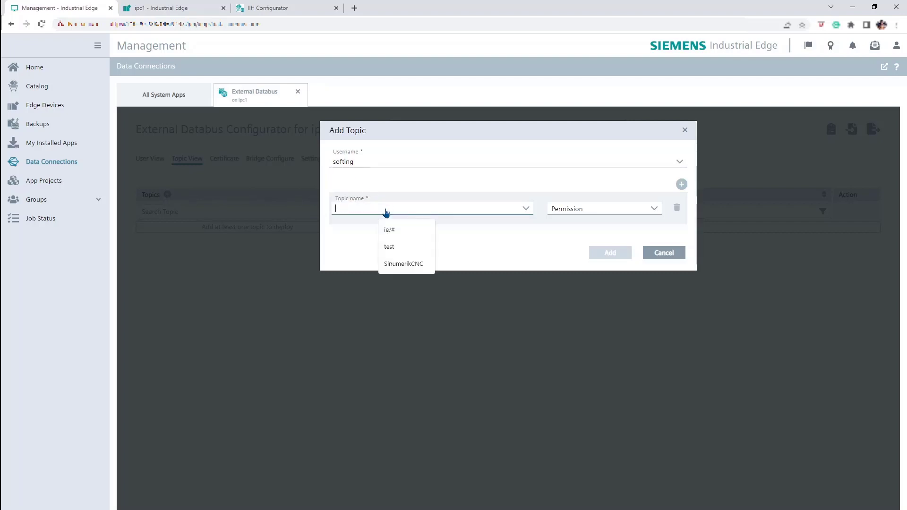
click(398, 228)
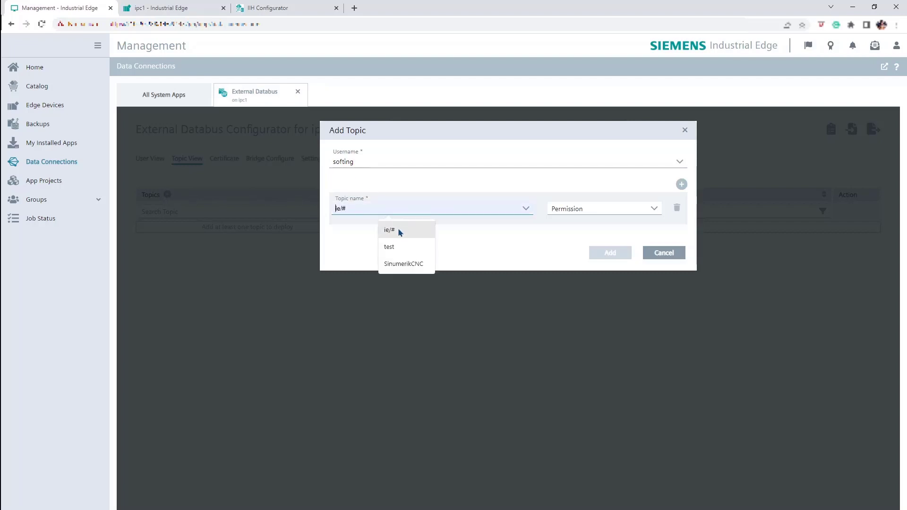
click(594, 210)
click(594, 249)
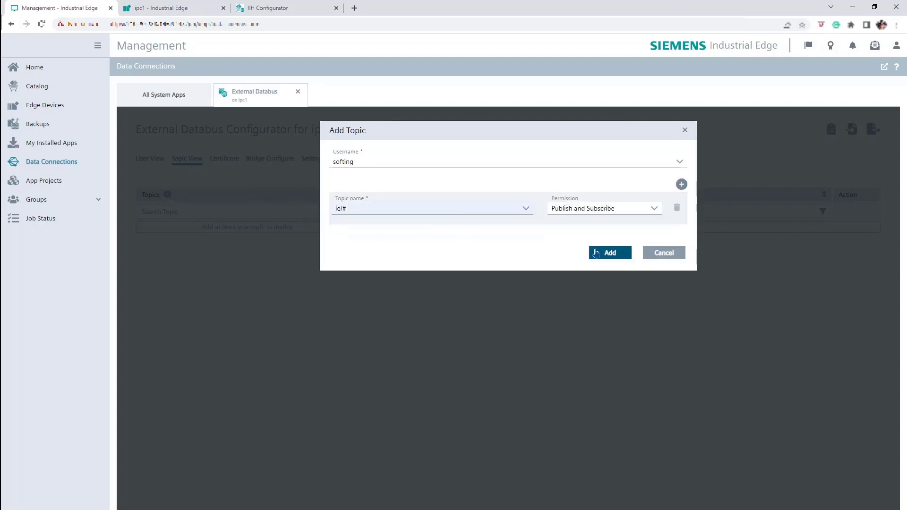
click(610, 254)
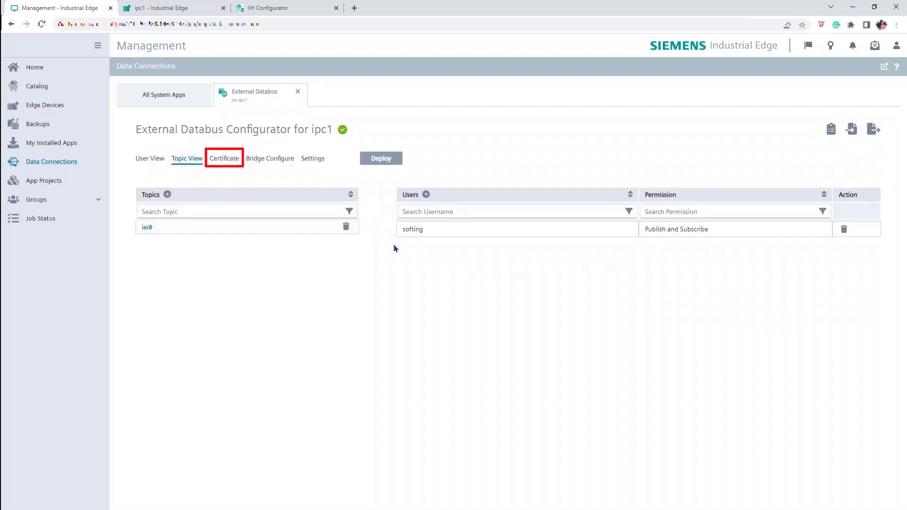
Step: Enable a custom bridge on External Databus using the existing user
click(224, 159)
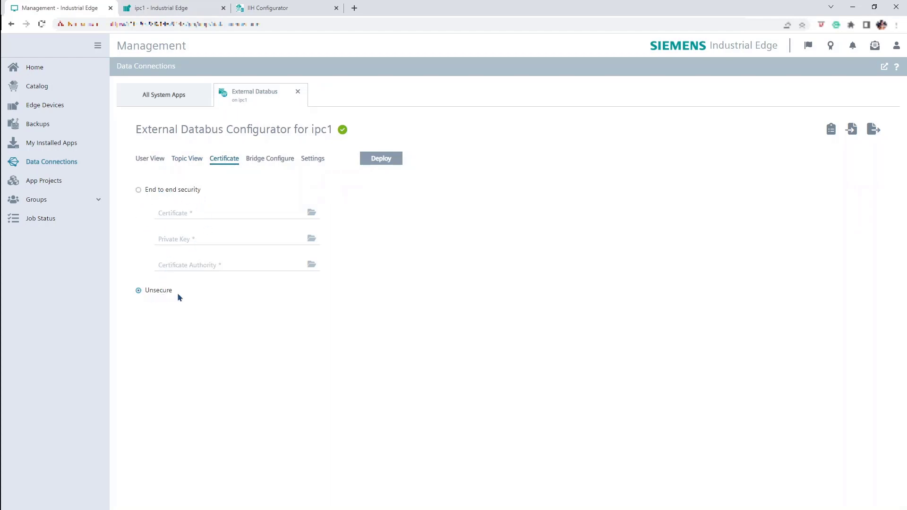
click(289, 161)
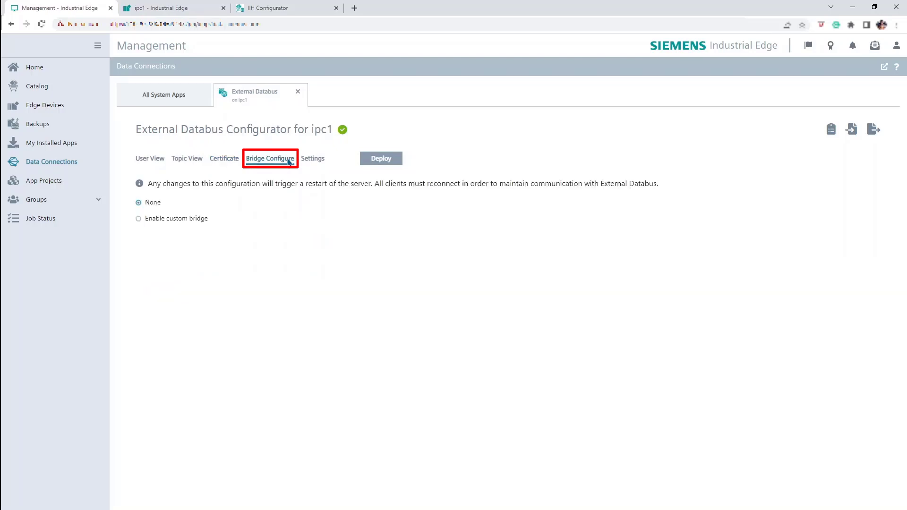
click(199, 219)
click(195, 243)
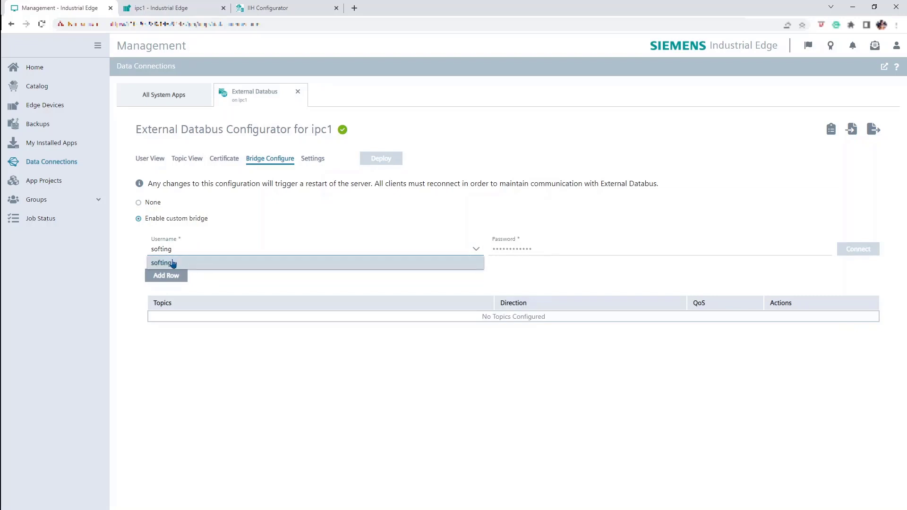
click(174, 263)
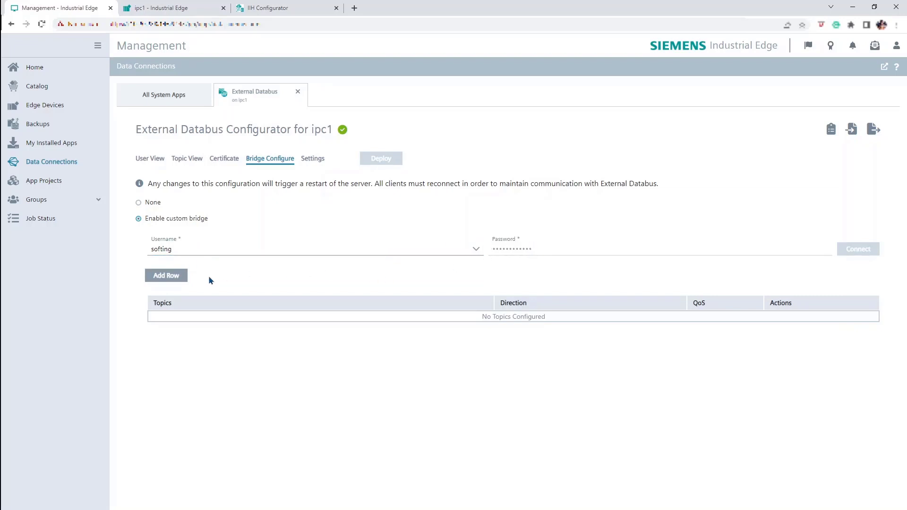
Step: Add and save a bridge row for topic ie/# in both directions at QoS 0
click(187, 278)
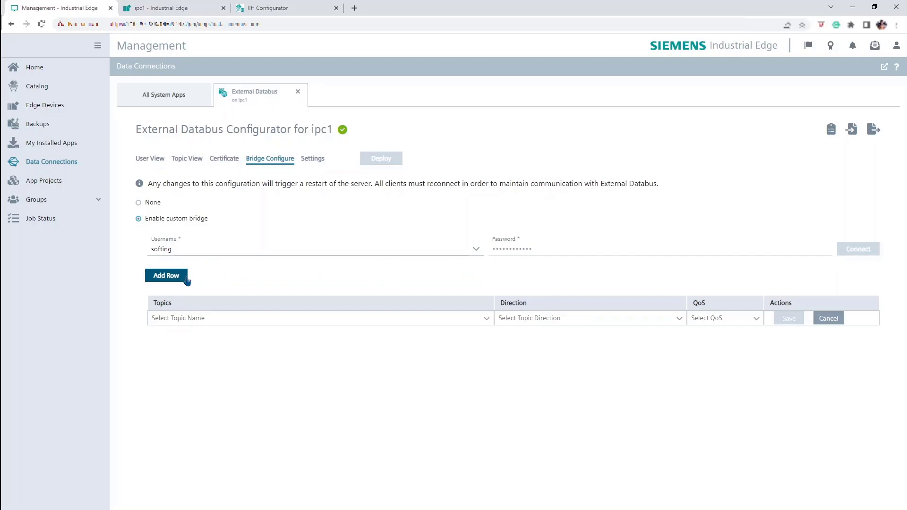
click(431, 321)
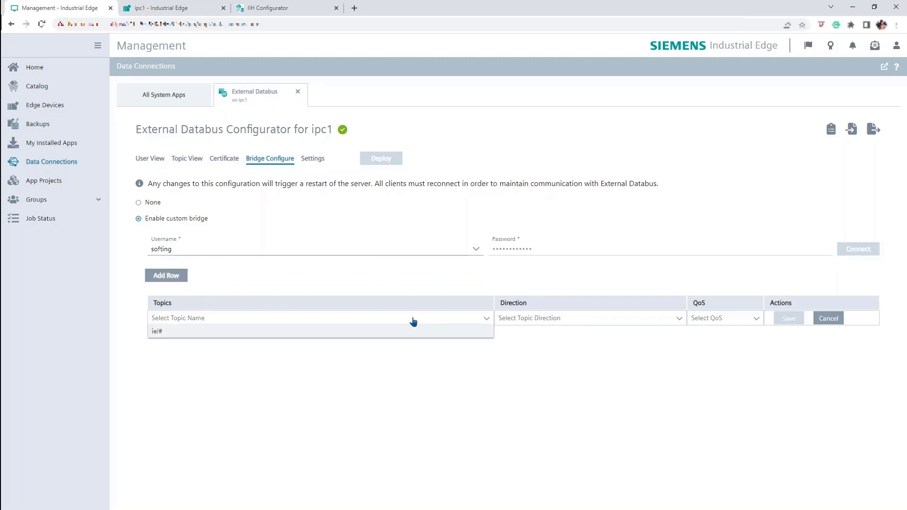
click(362, 331)
click(535, 321)
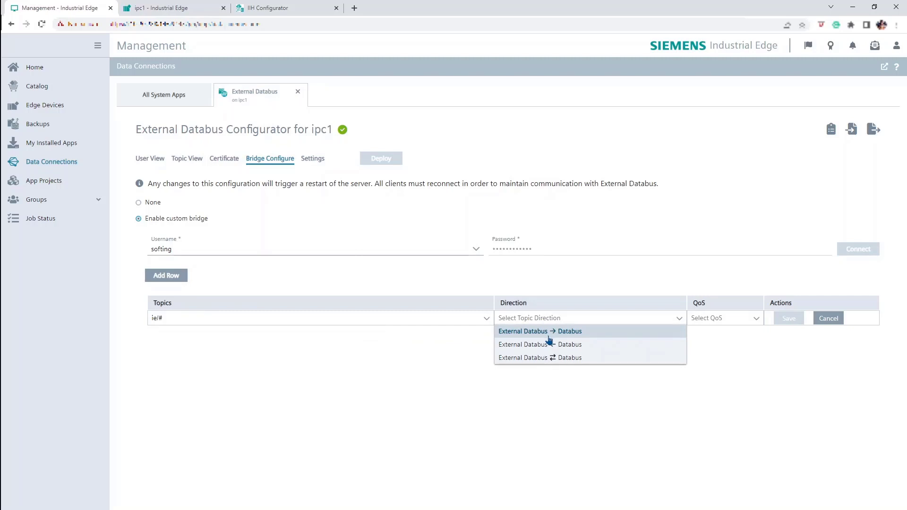
click(578, 359)
click(757, 319)
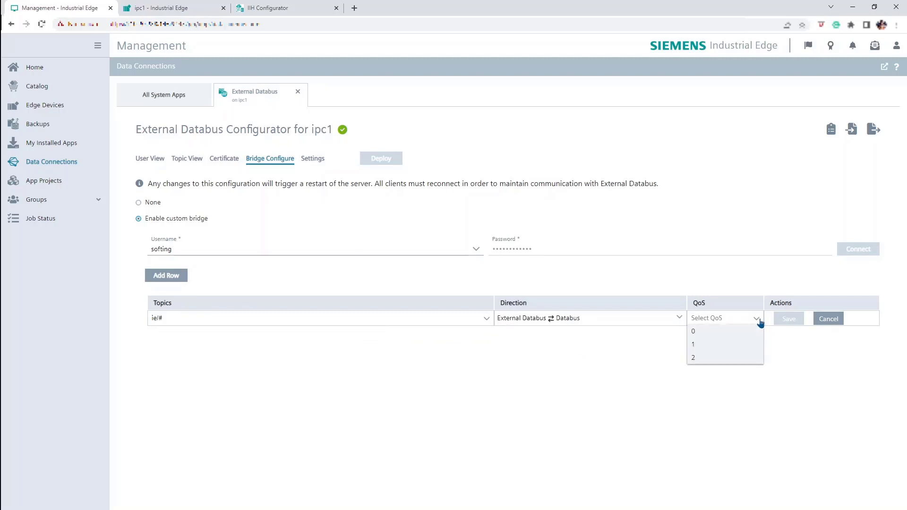
click(712, 333)
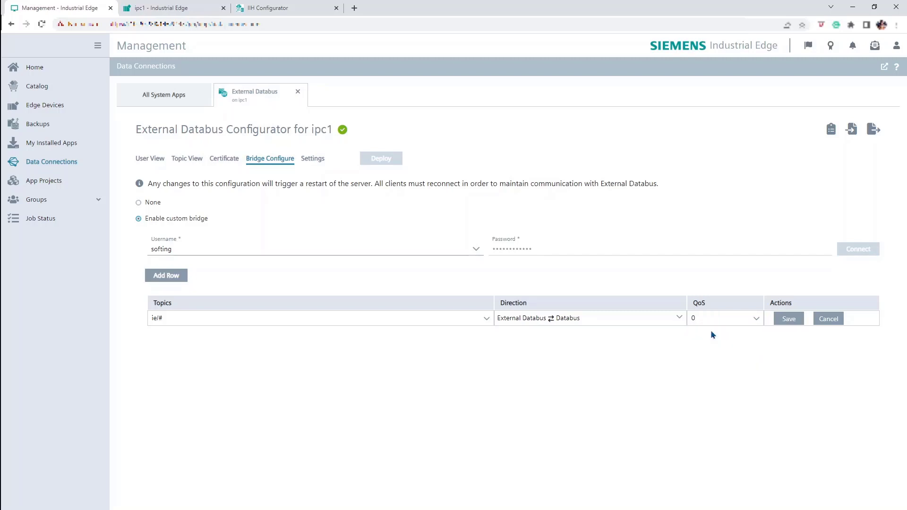
click(789, 319)
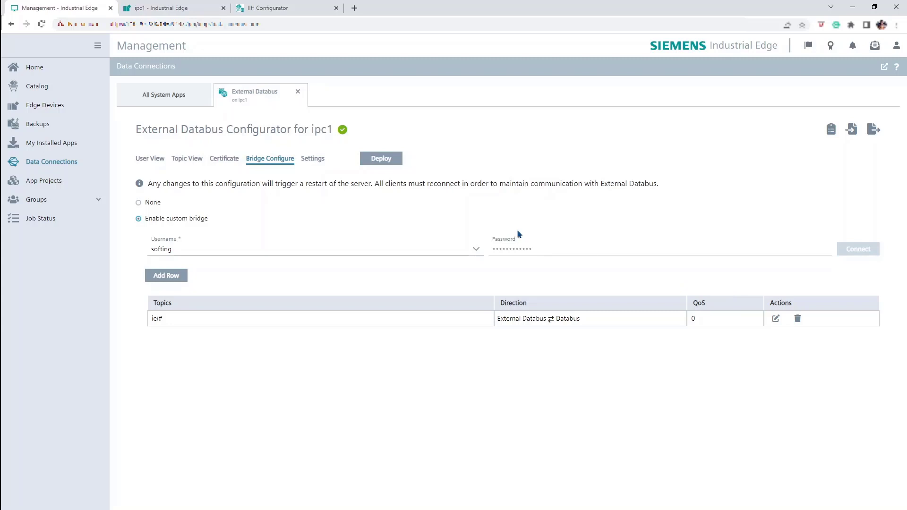
click(315, 162)
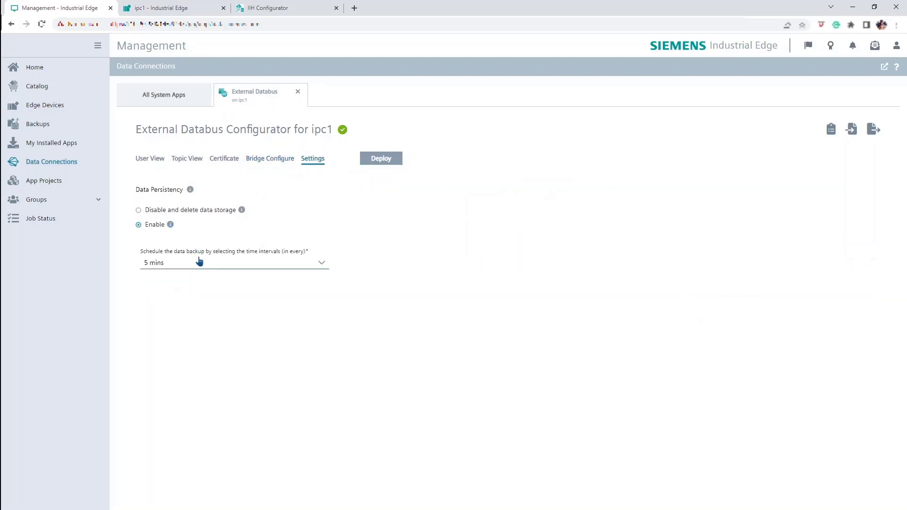
Step: Choose the 1 hour (Recommended) backup interval and deploy the External Databus configuration to ipc1
click(199, 262)
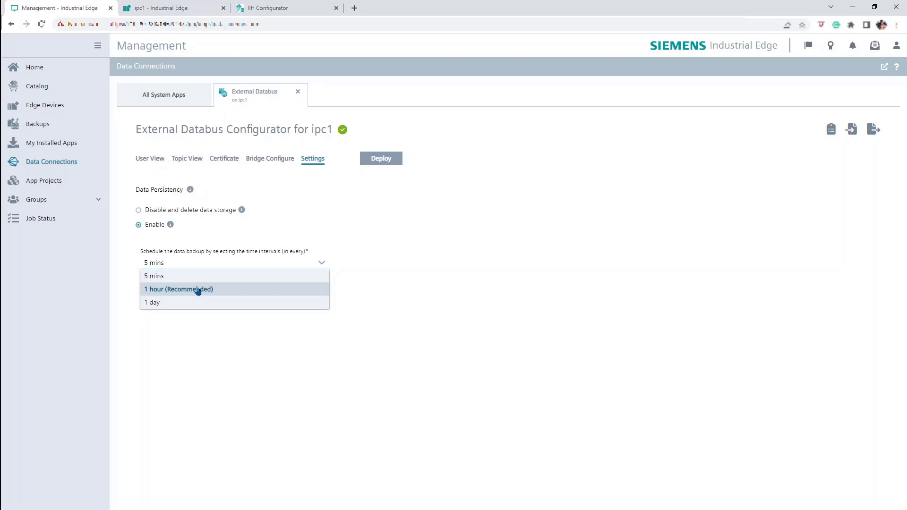
click(198, 290)
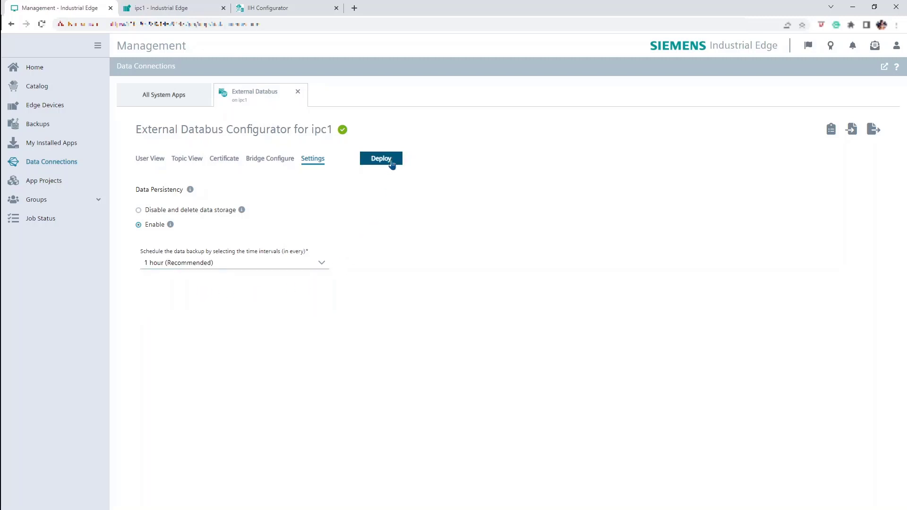
click(392, 160)
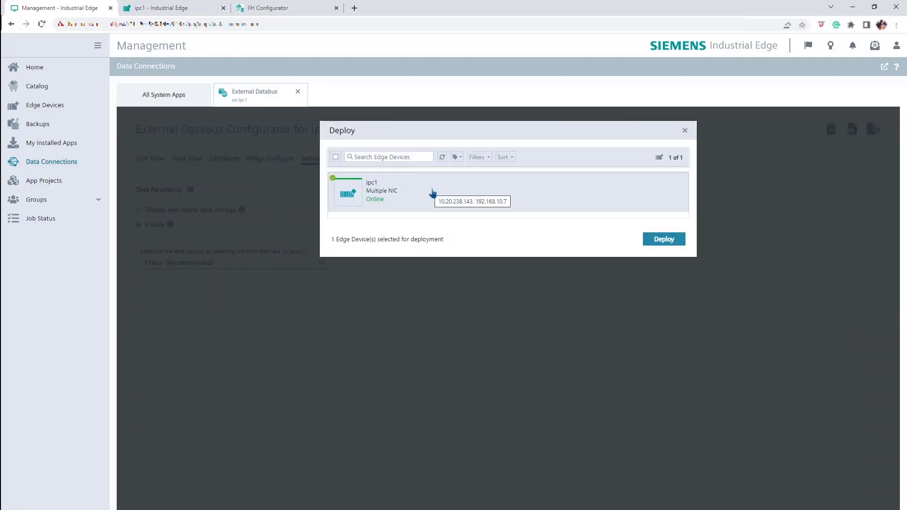
click(681, 242)
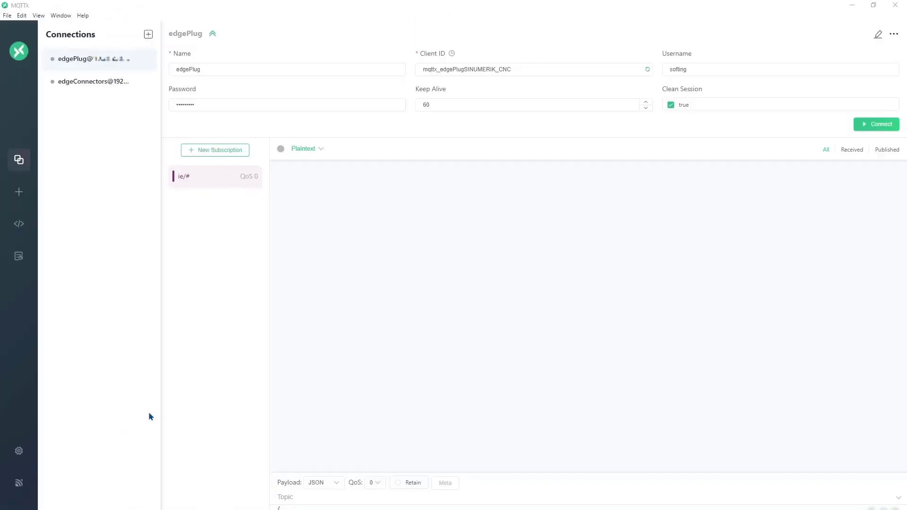
Step: Start a new MQTT connection form and change its broker port to 9883
click(20, 192)
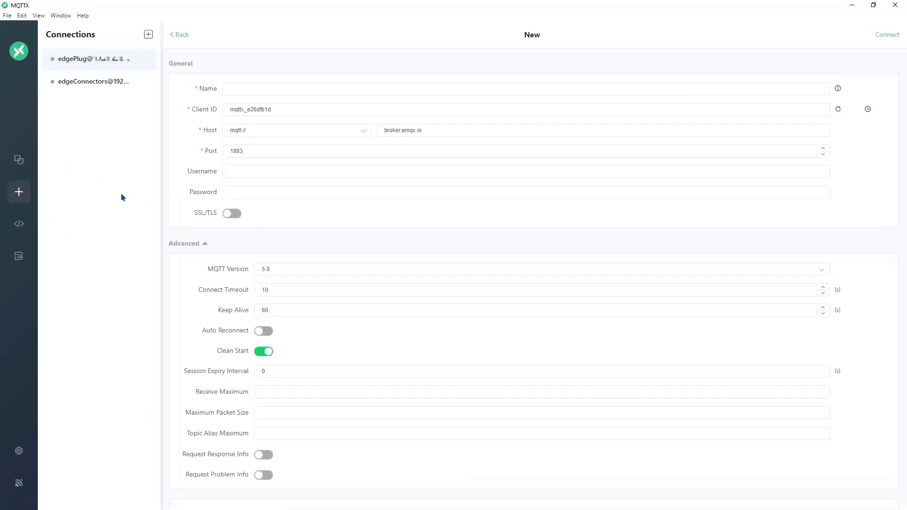
click(232, 151)
key(BackSpace)
text(9)
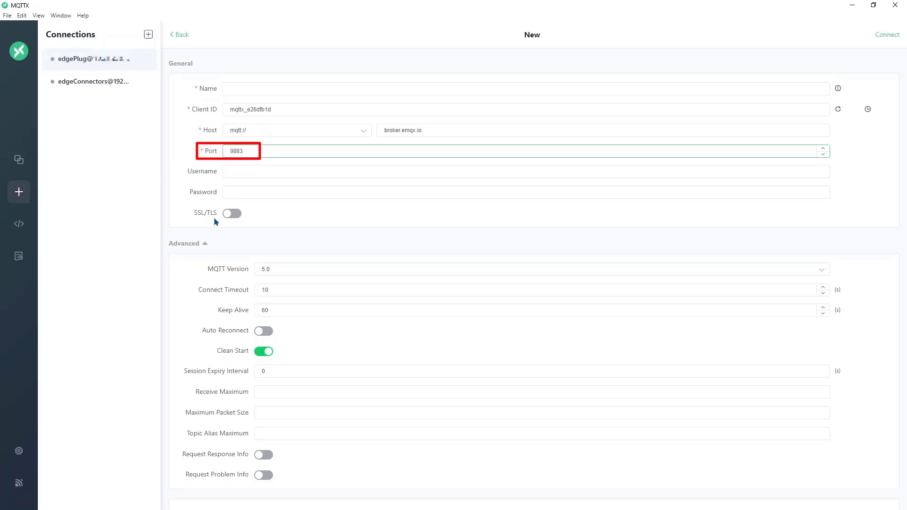
Step: Return to the edgePlug connection, check its username and password, and connect it
click(137, 66)
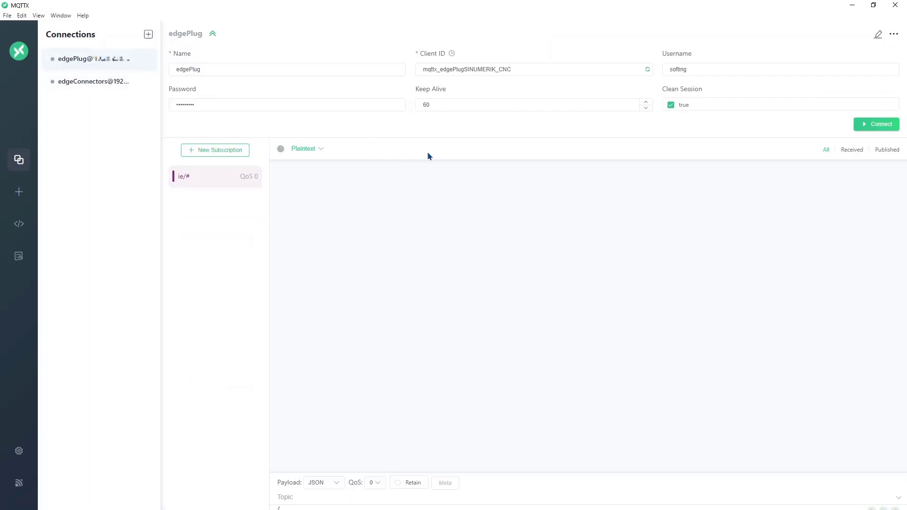
click(711, 71)
click(279, 109)
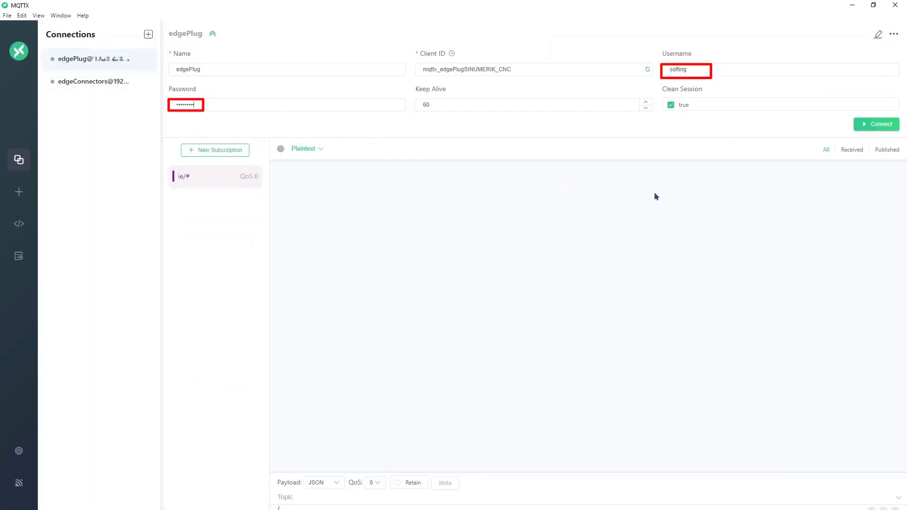
click(872, 128)
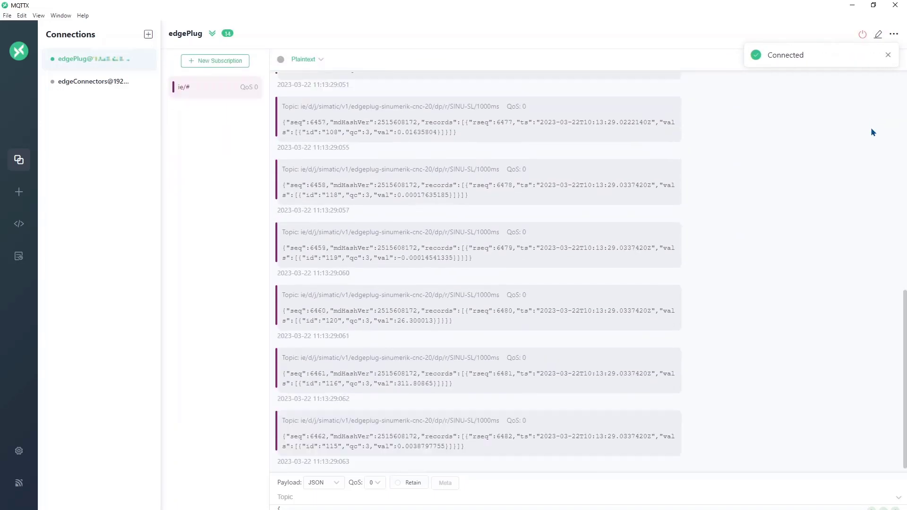